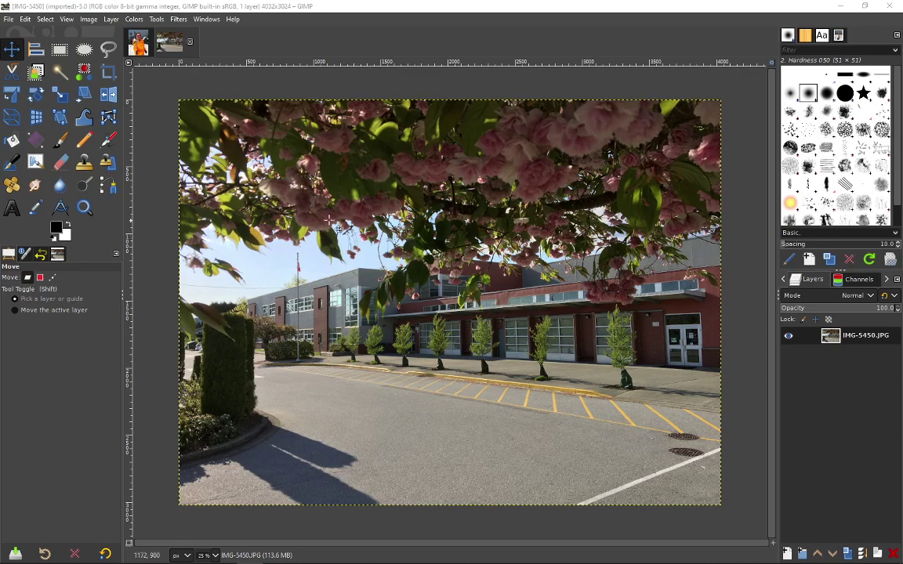
Fuzzy-select the hedge beside the driveway, extend the selection to the planting bed and neighbouring shrubs, and clear the selection
click(59, 72)
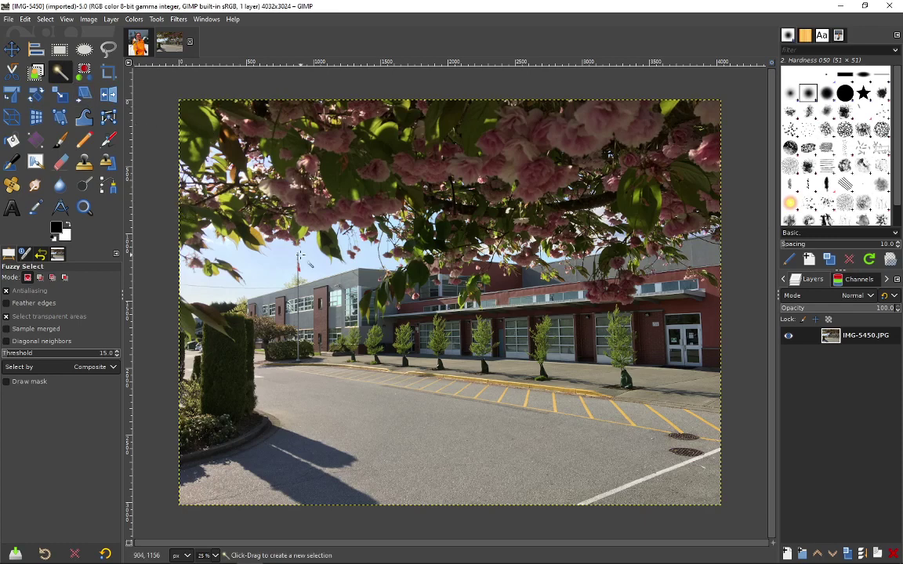
click(249, 361)
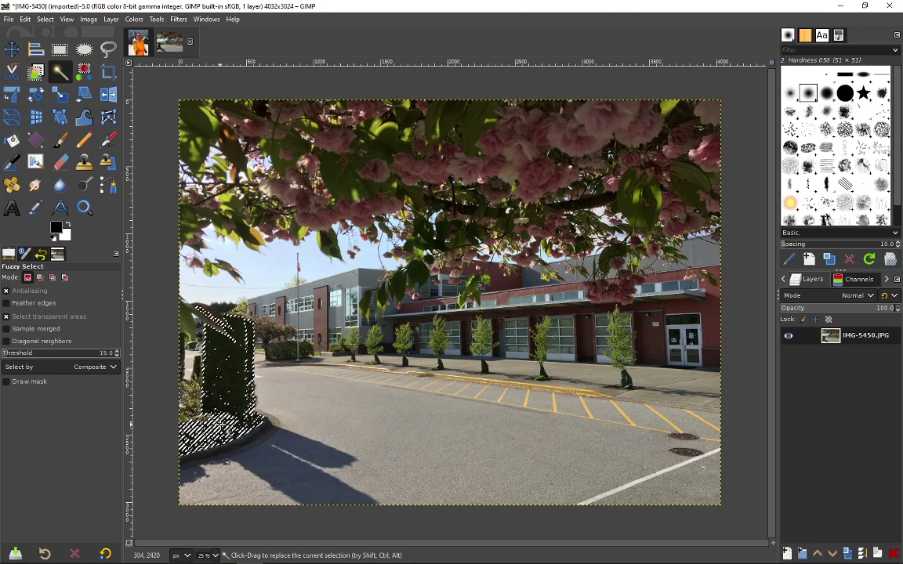
key(shift)
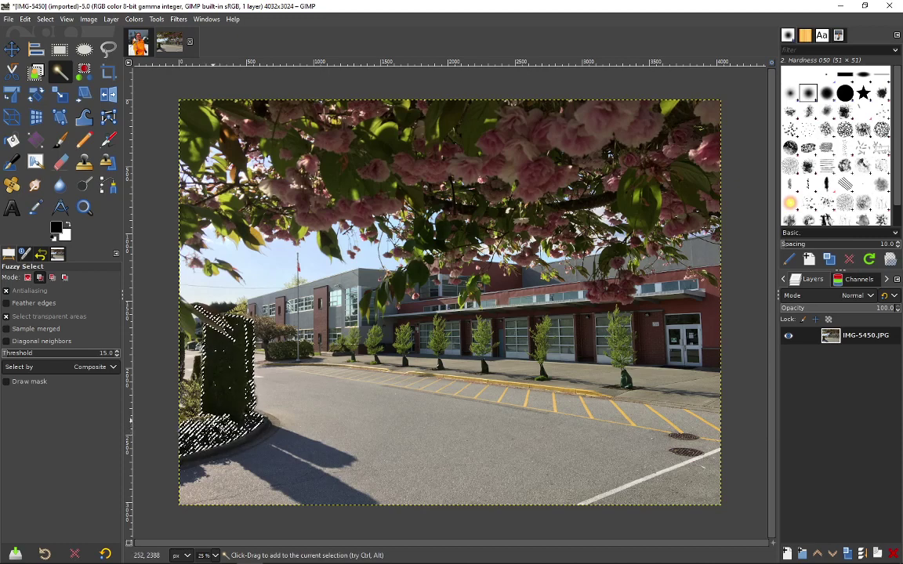
shift+click(213, 420)
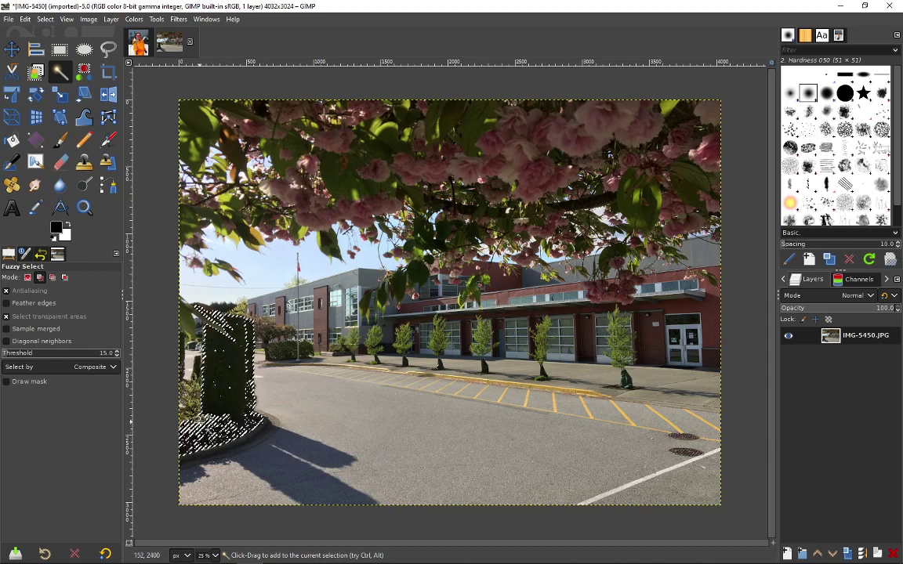
shift+click(202, 429)
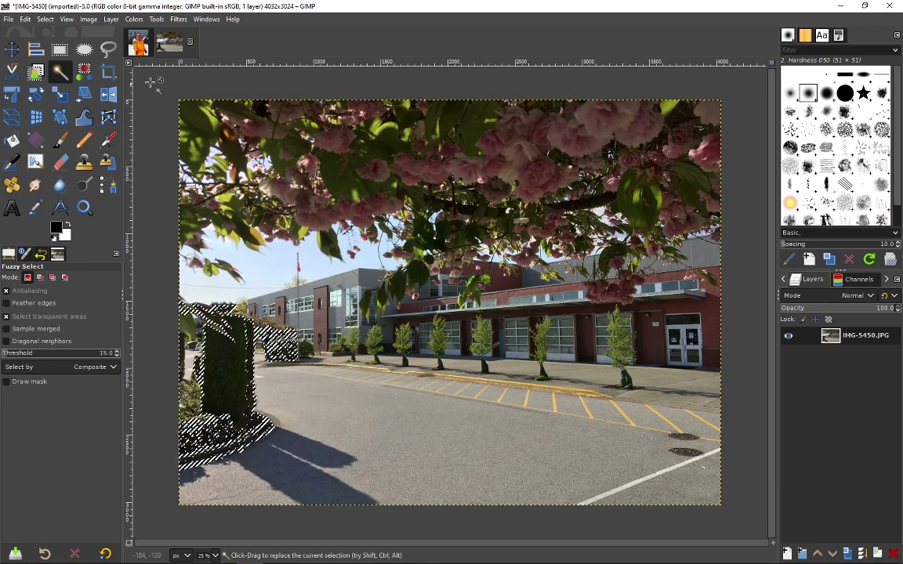
click(45, 19)
click(55, 47)
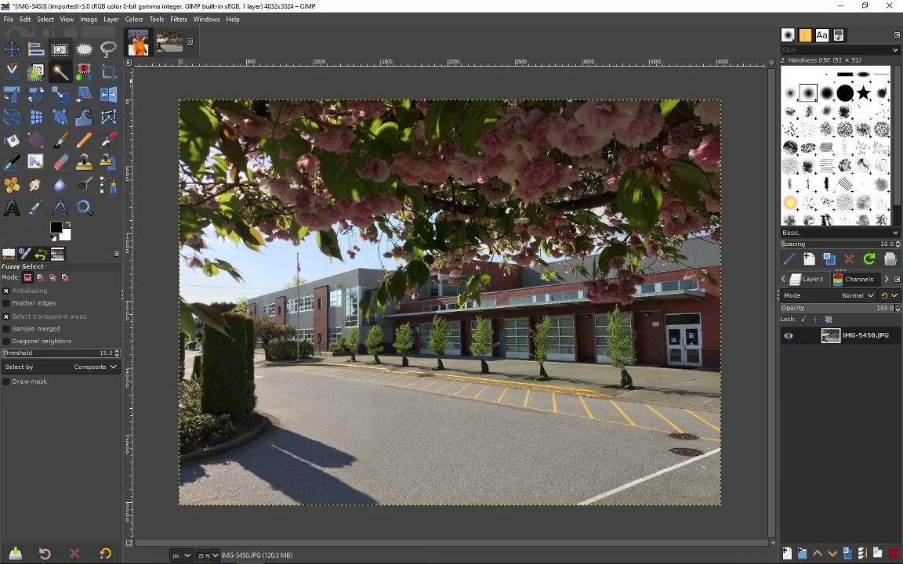
Try fuzzy selections of the red wall beside the entrance doors at thresholds 15 and 30.5, clearing each selection
click(709, 328)
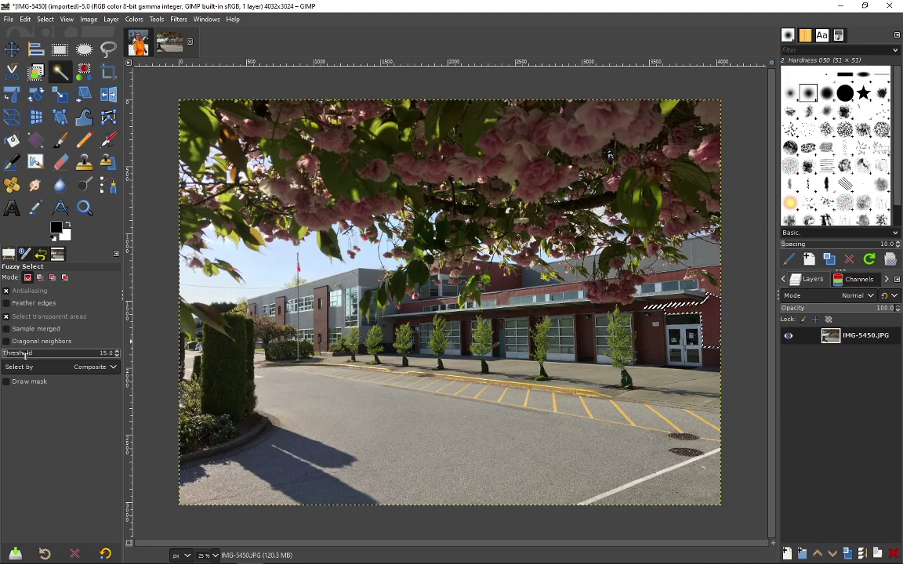
key(ctrl)
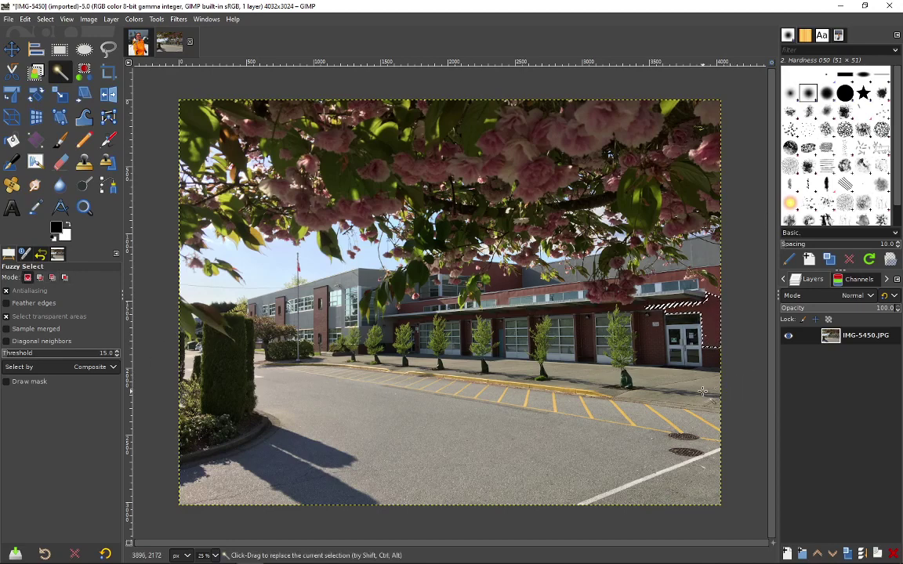
key(ctrl+shift+a)
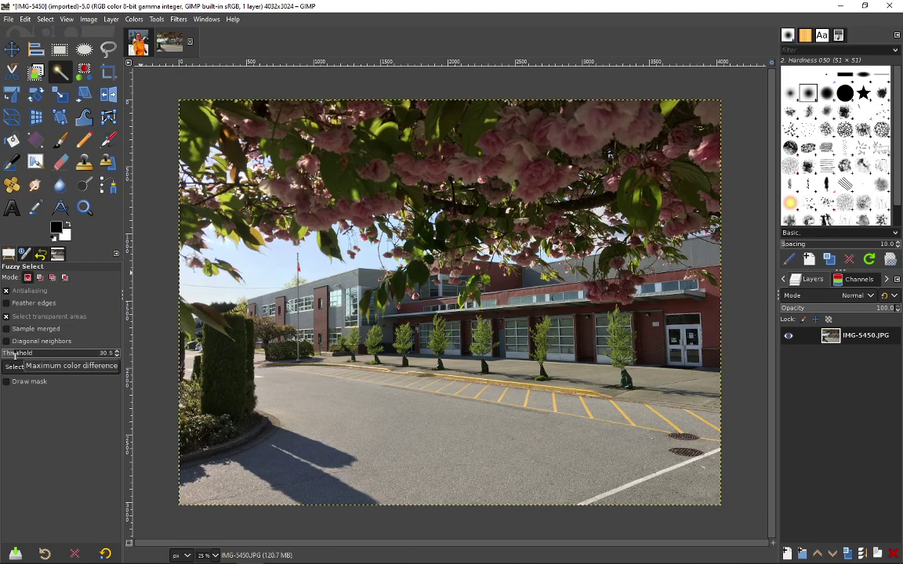
click(708, 313)
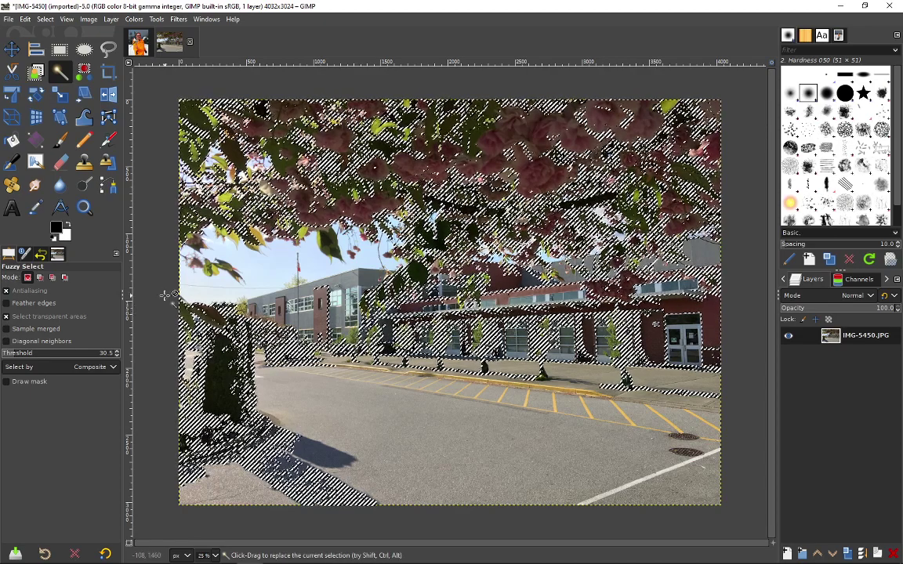
key(ctrl+shift+a)
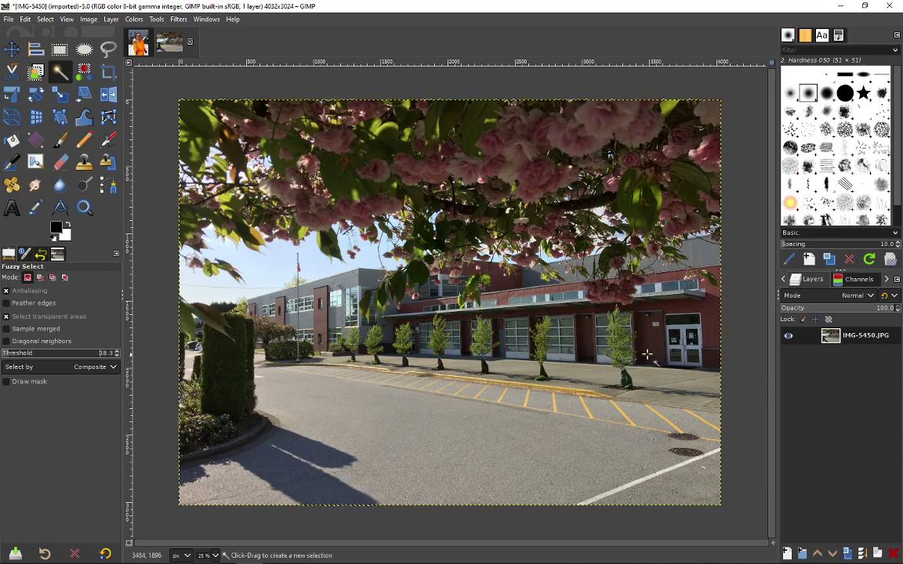
Fuzzy-select the red wall around the entrance doors at threshold 18.3, add the wall area above the canopy, and cut the selected pixels
click(703, 327)
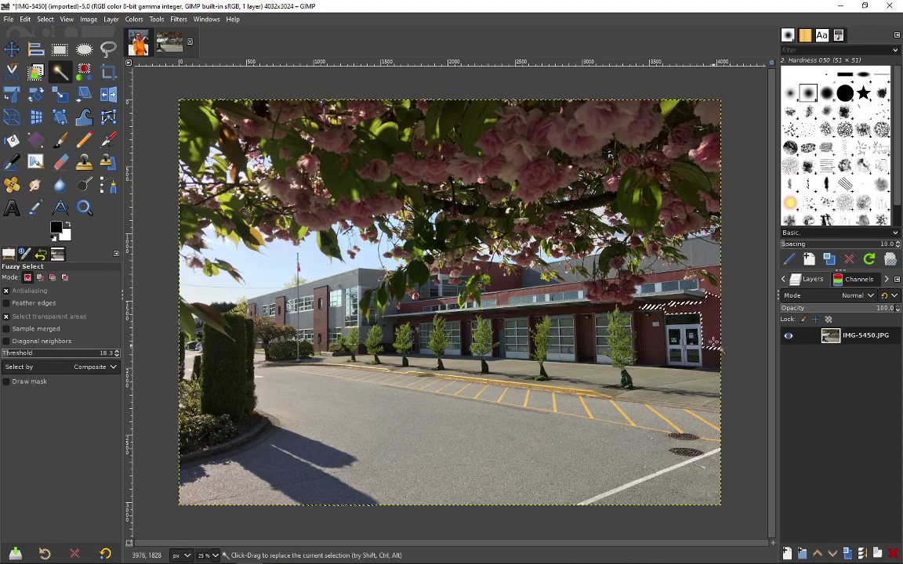
shift+click(707, 296)
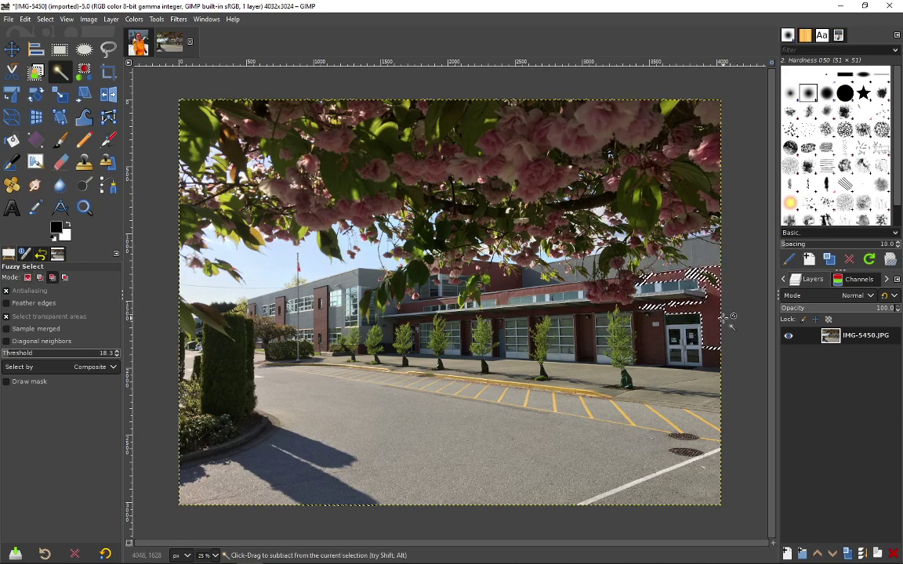
key(ctrl+x)
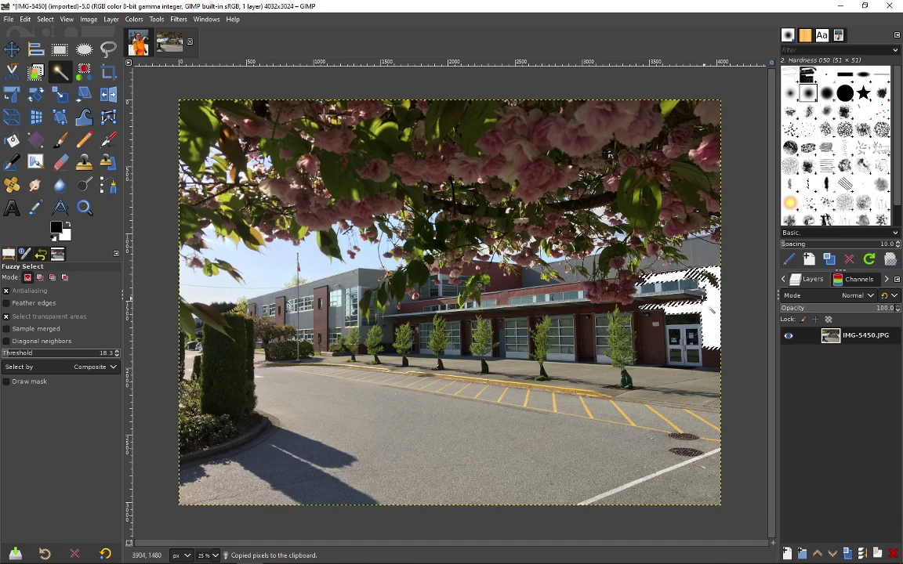
Try adding an alpha channel to the photo layer and cutting the selected wall, undo both, and clear the selection
click(111, 19)
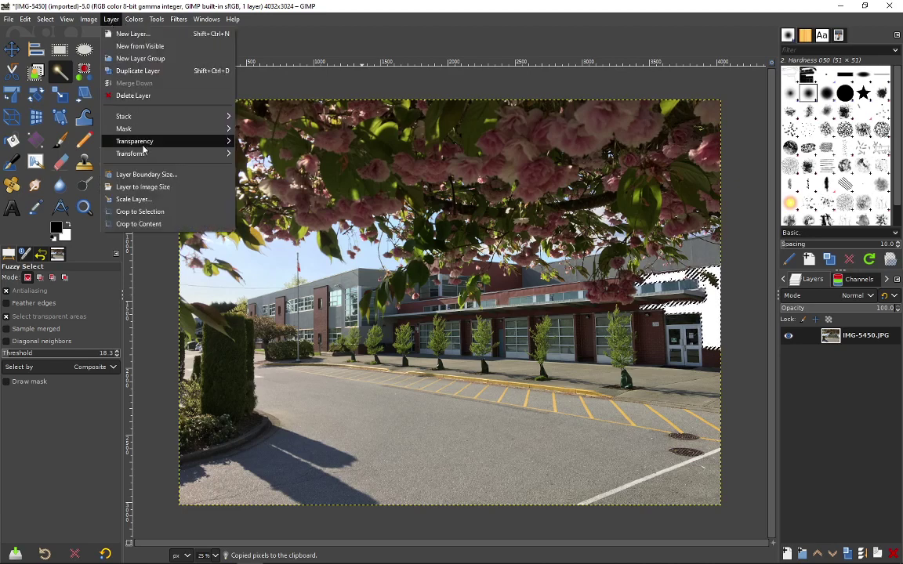
mouse_move(133, 139)
click(263, 145)
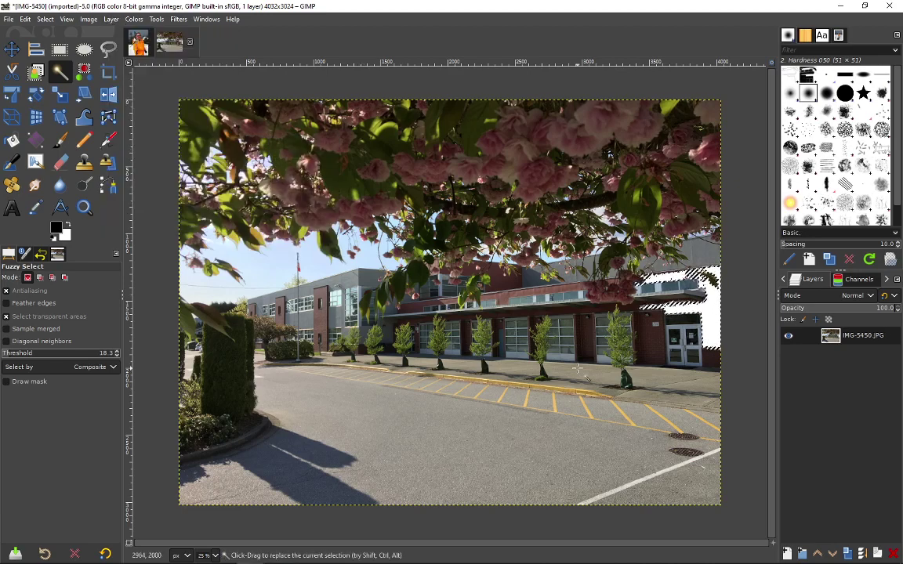
key(ctrl+x)
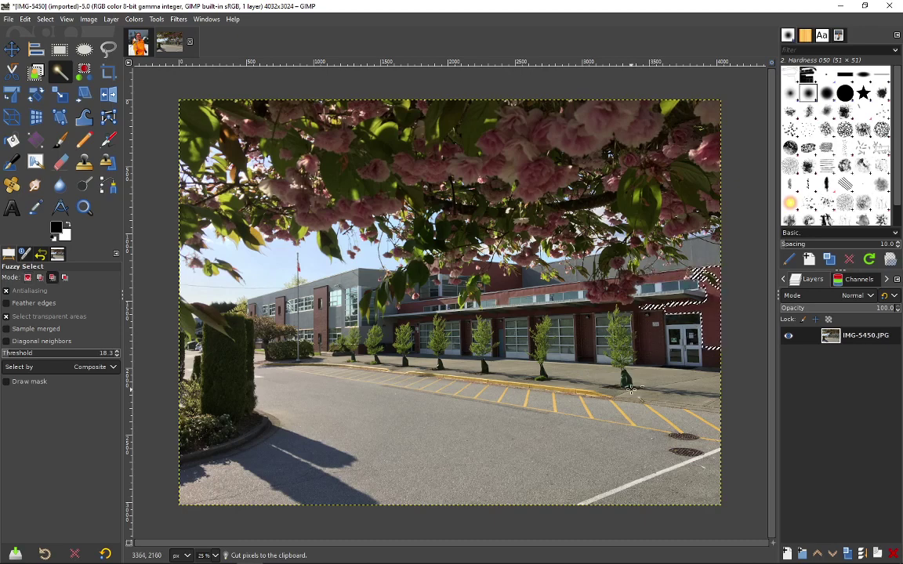
key(ctrl+shift+a)
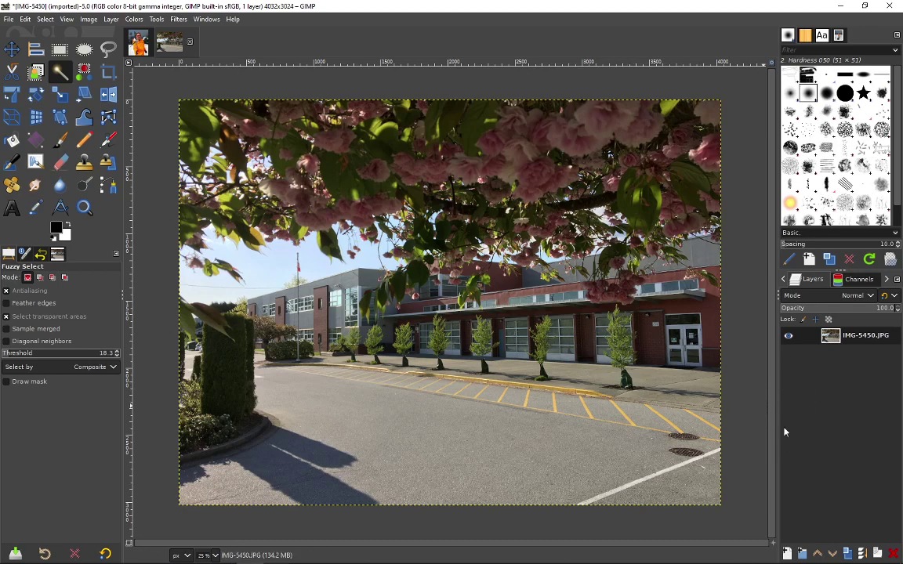
Duplicate the IMG-5450.JPG layer and make the copy the active layer
click(848, 554)
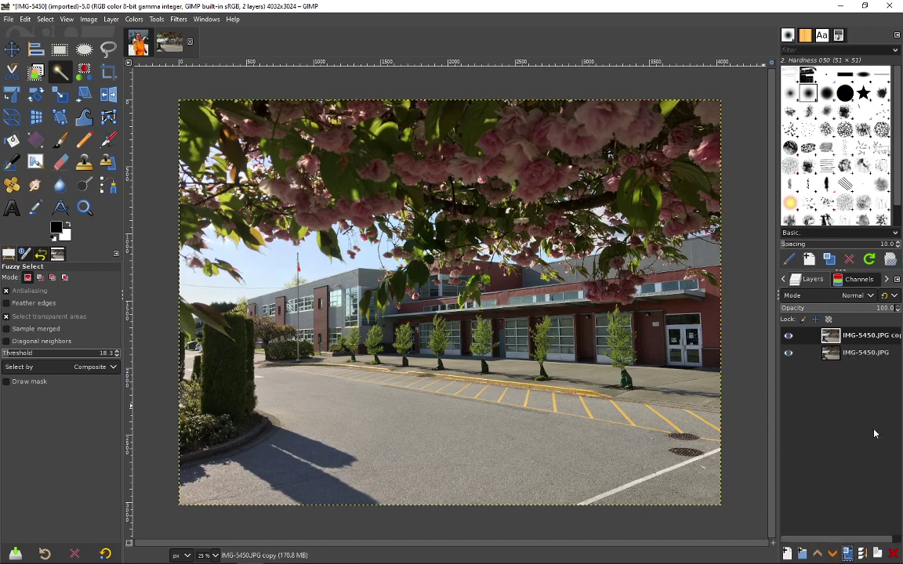
click(873, 354)
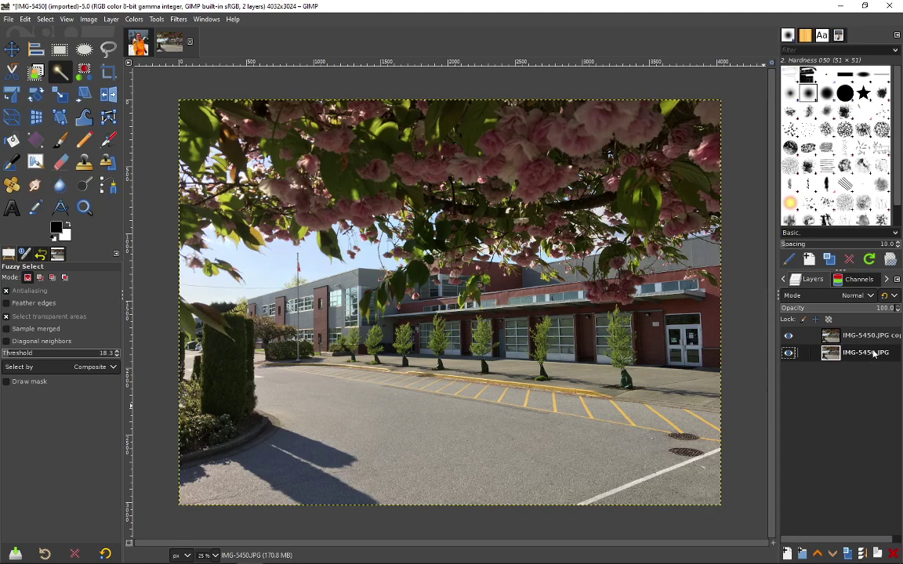
click(878, 342)
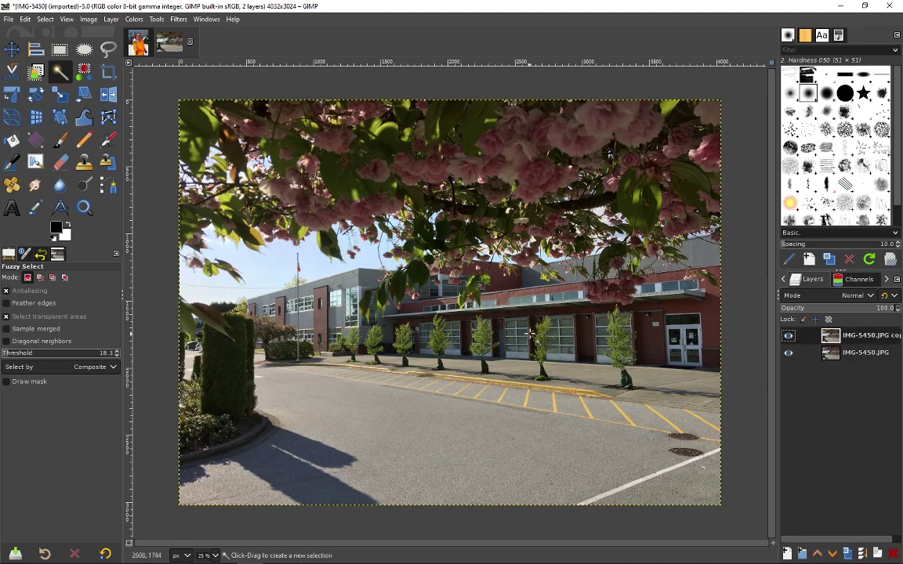
Outline the cherry blossoms across the upper part of the photo with Free Select, cut them out, and undo the cut
click(108, 48)
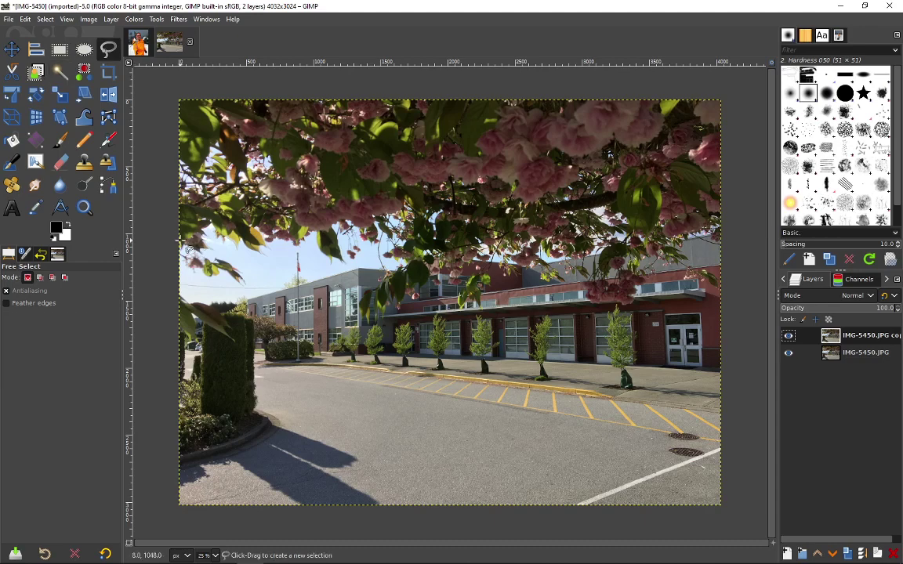
mouse_move(185, 213)
mouse_down()
mouse_move(251, 203)
mouse_move(431, 209)
mouse_move(553, 247)
mouse_move(710, 234)
mouse_move(749, 161)
mouse_move(731, 93)
mouse_move(163, 78)
mouse_move(142, 118)
mouse_move(172, 229)
mouse_up()
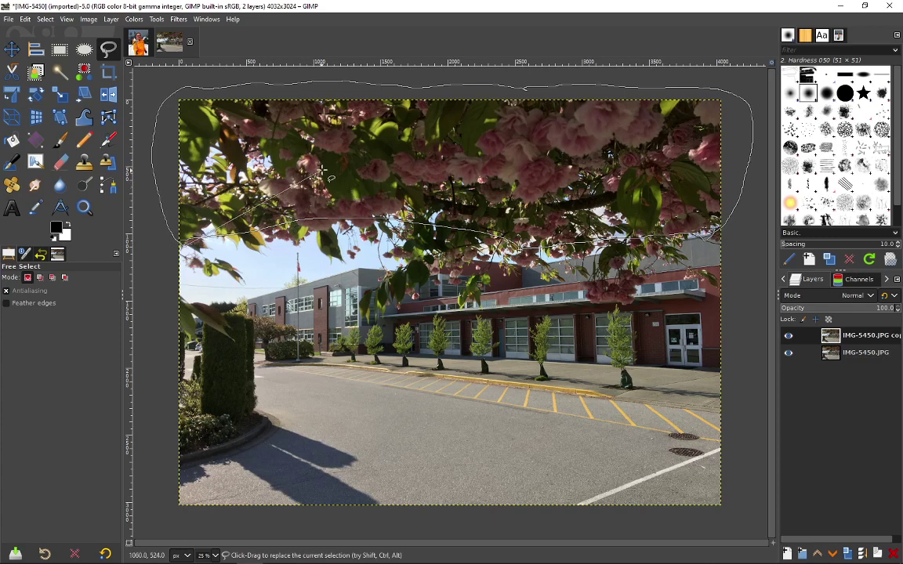
click(182, 239)
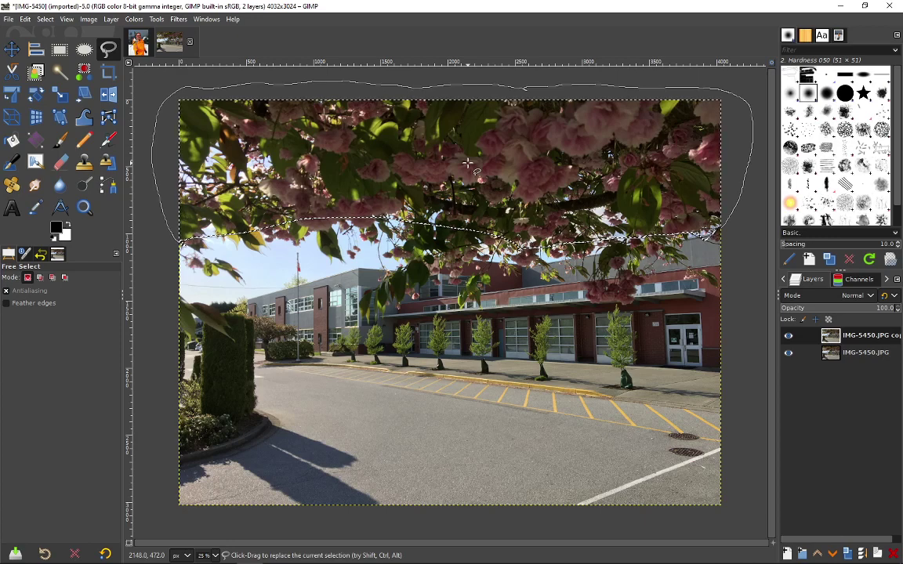
key(ctrl+x)
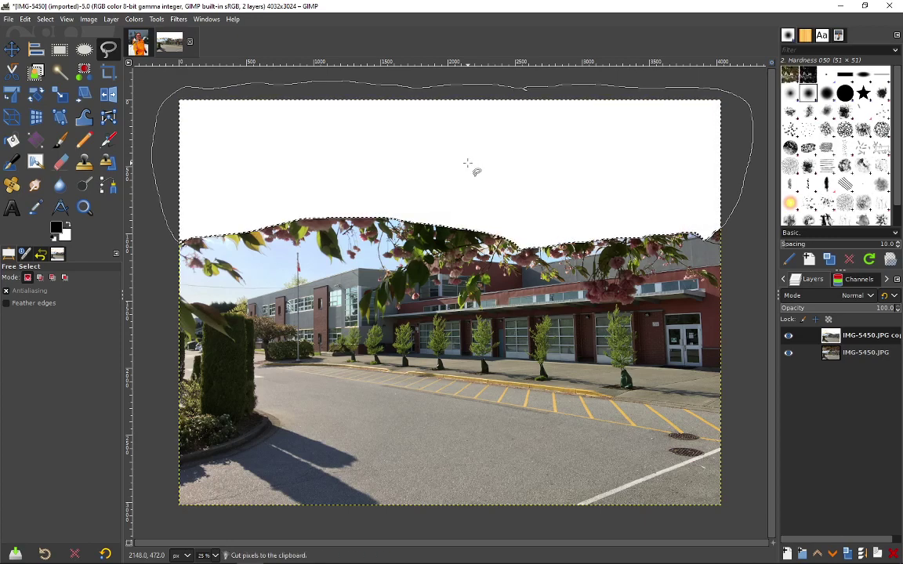
key(ctrl+z)
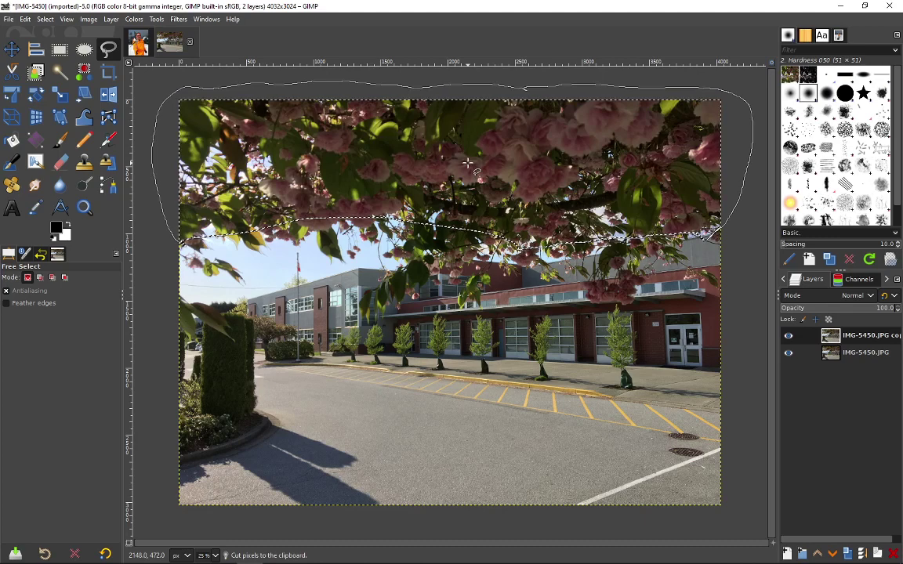
Apply a Gaussian Blur with Size X 34.67 to the selected blossom area
click(179, 19)
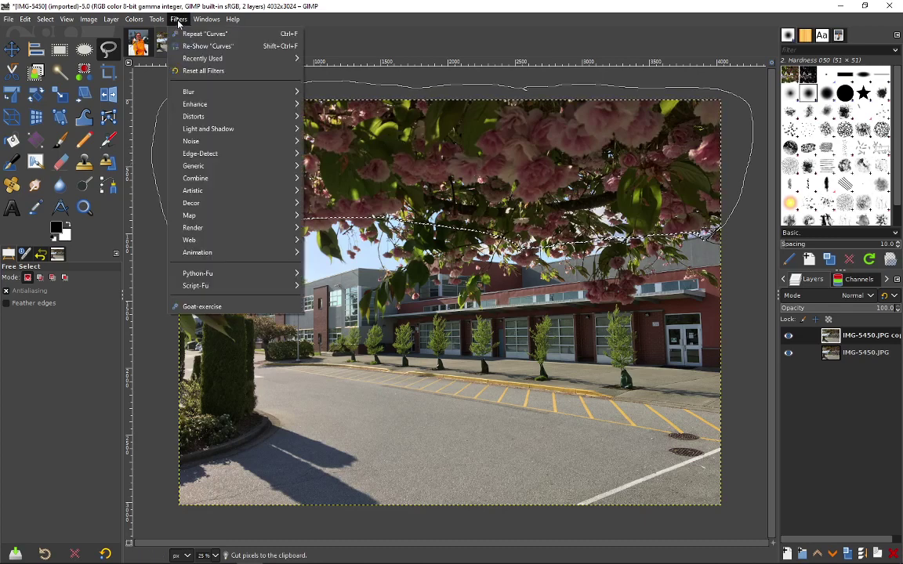
mouse_move(294, 91)
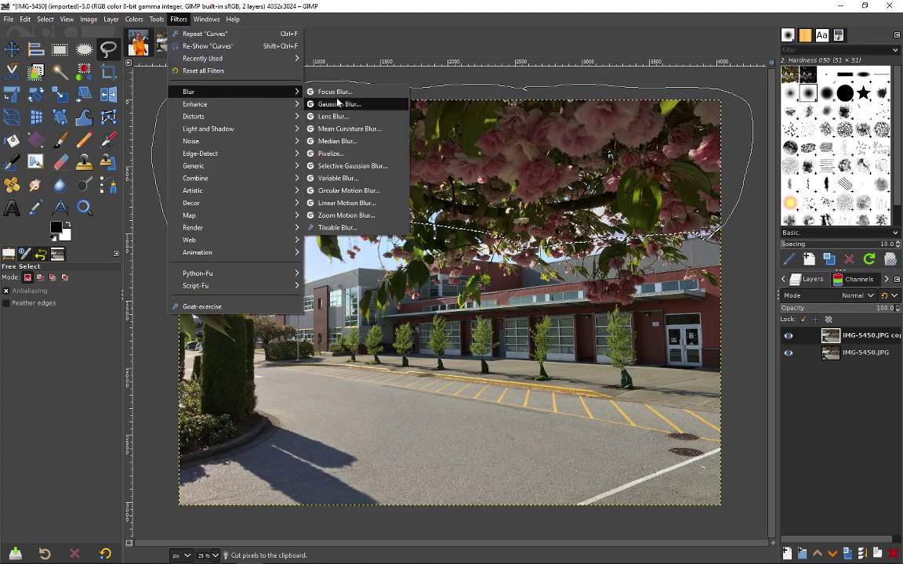
click(338, 103)
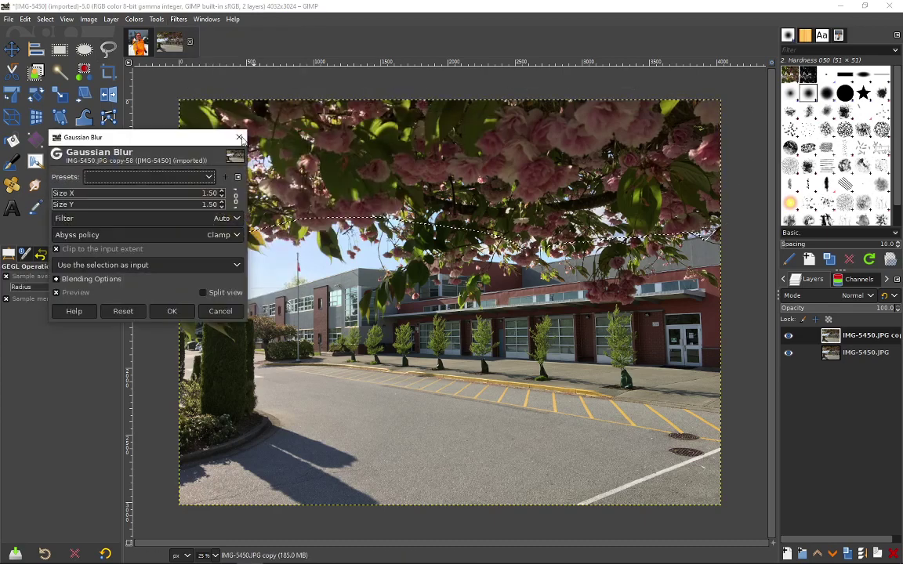
drag(241, 139, 215, 194)
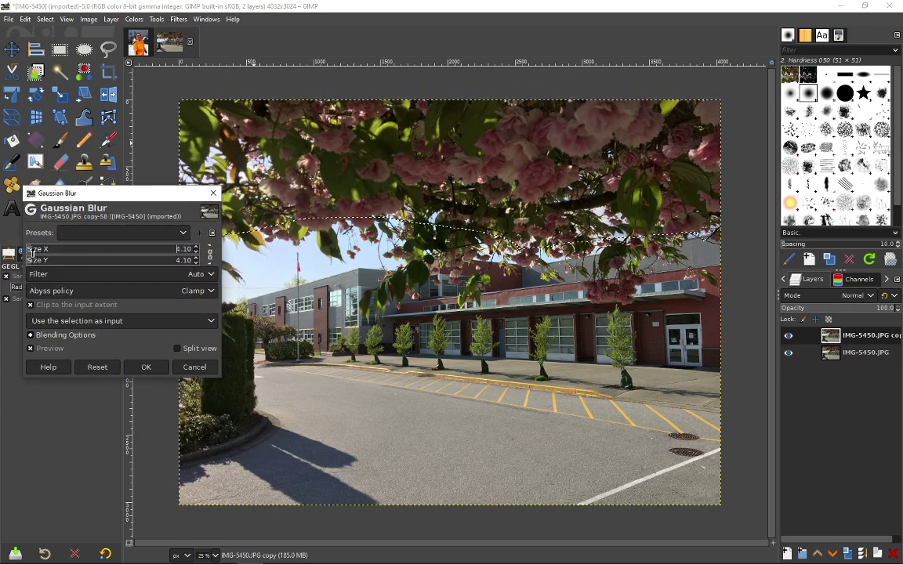
drag(31, 250, 82, 250)
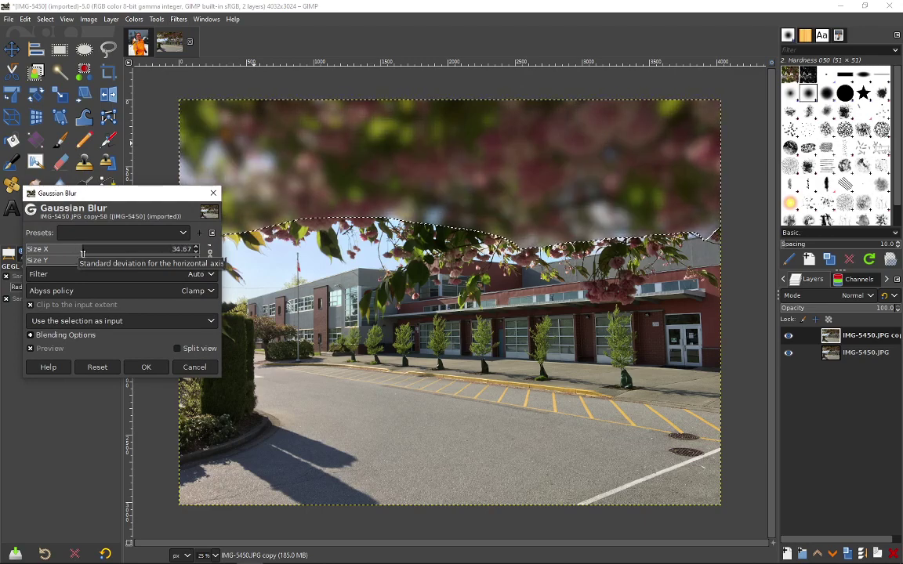
click(146, 366)
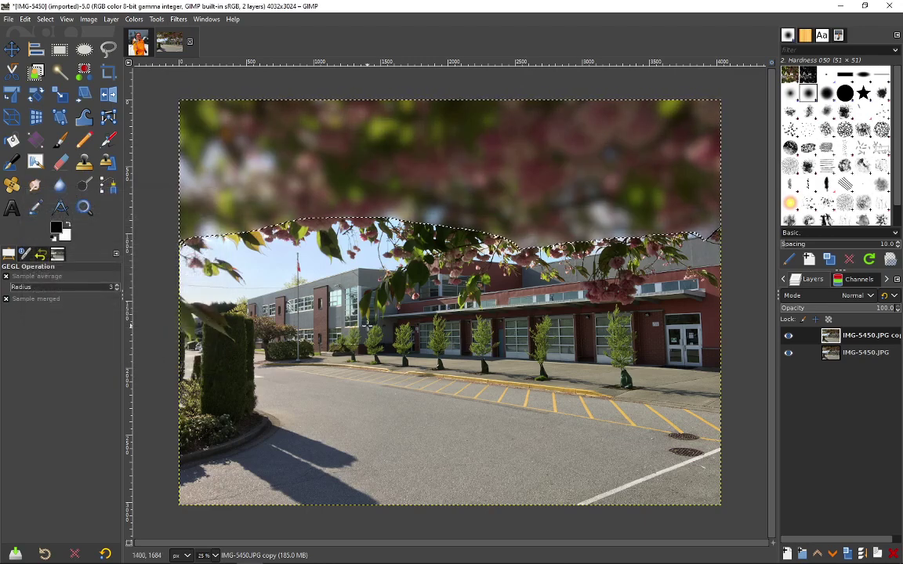
Undo the Gaussian Blur and the freehand selection of the blossoms
key(shift+ctrl+a)
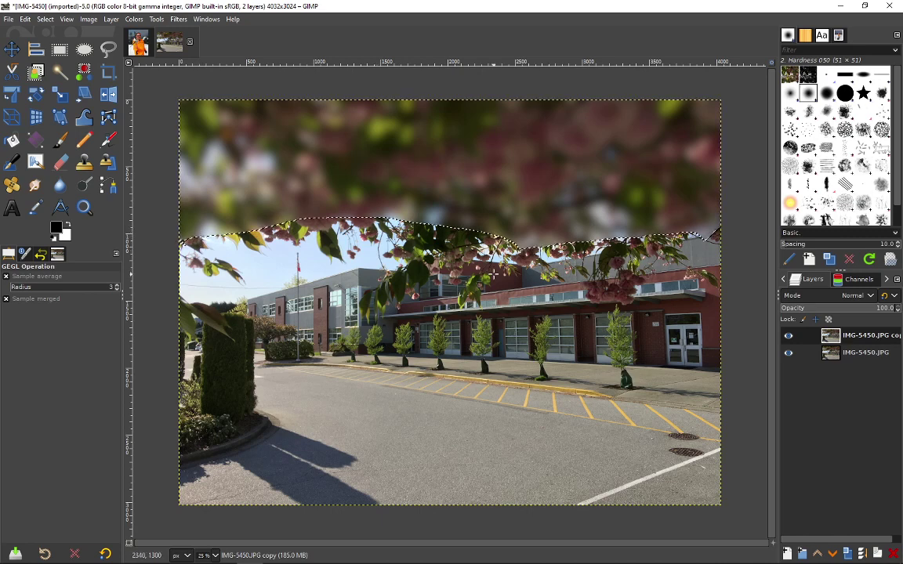
key(ctrl+z)
key(ctrl+z)
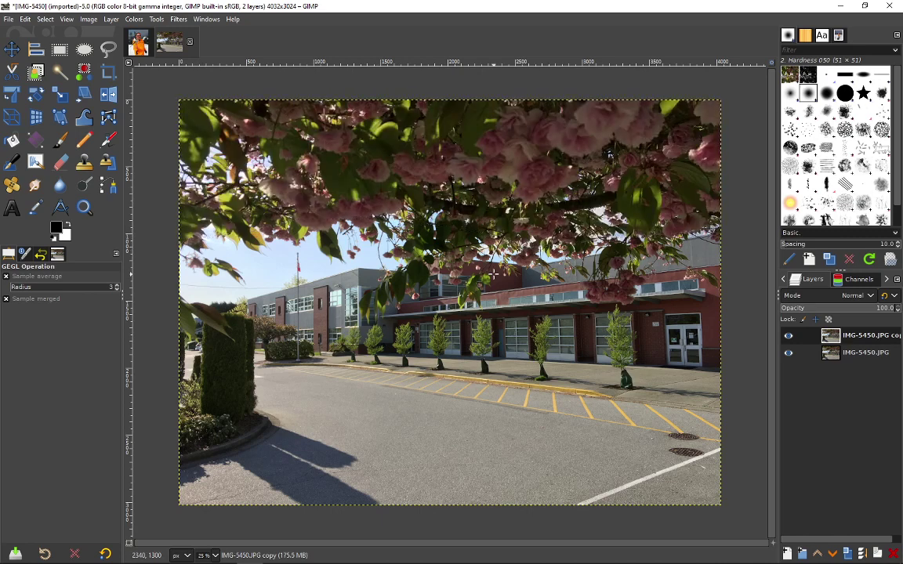
Turn on feathered edges for the Free Select tool with a radius of 53.9
click(110, 49)
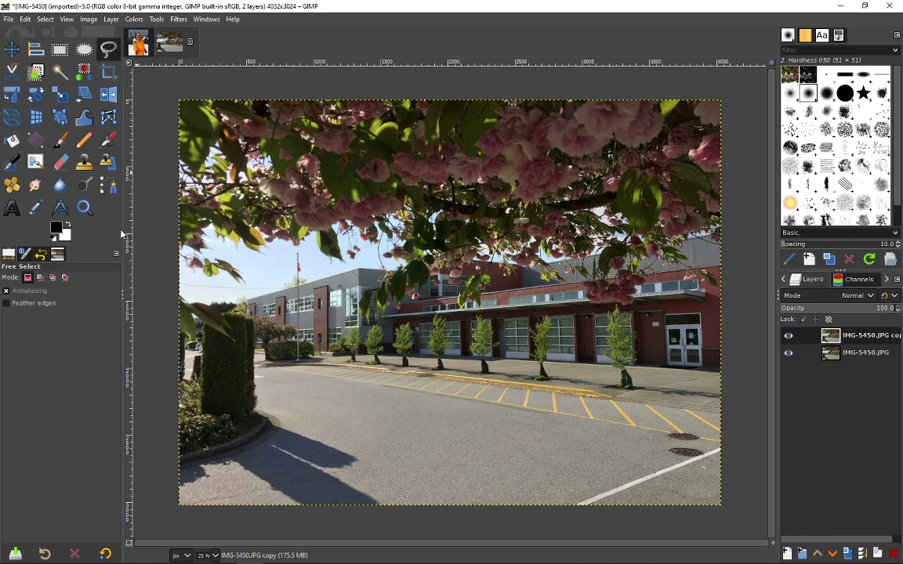
click(7, 303)
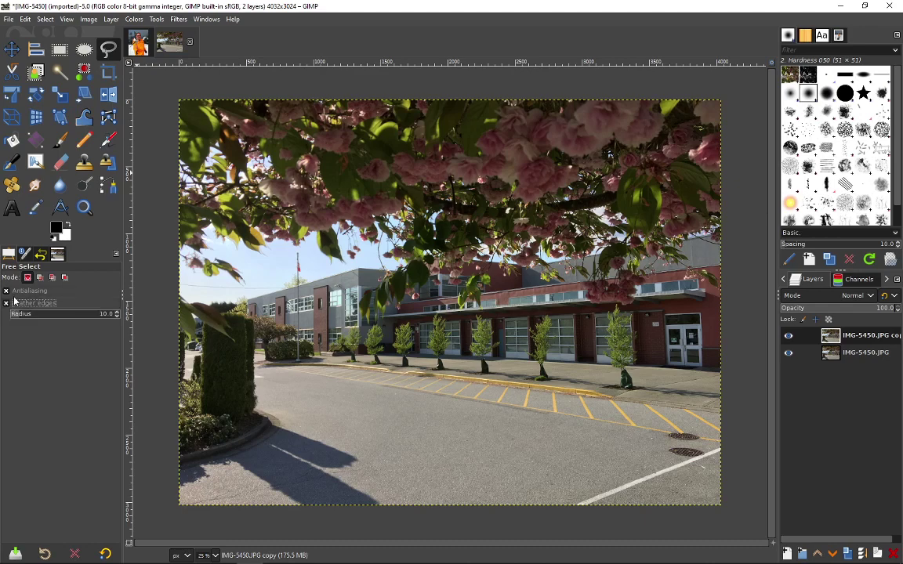
drag(18, 316, 48, 316)
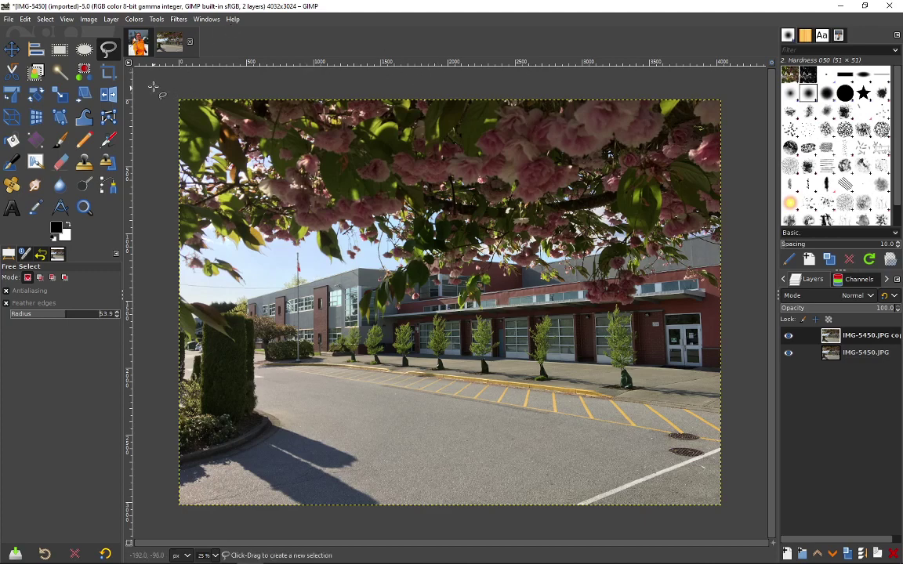
Crop the image to its full width of 4032 px by 2300 px high, and scale it to 1920 px wide
key(shift+c)
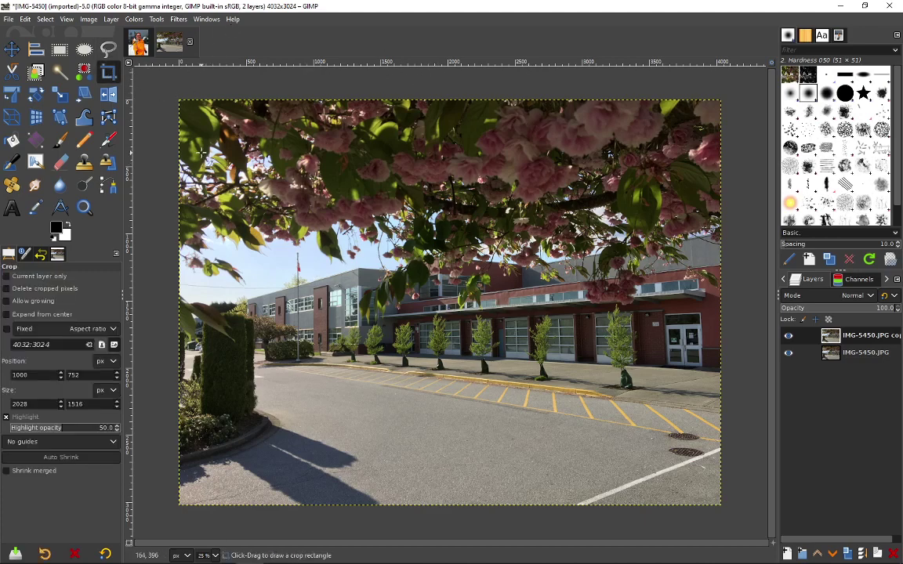
drag(169, 132, 732, 439)
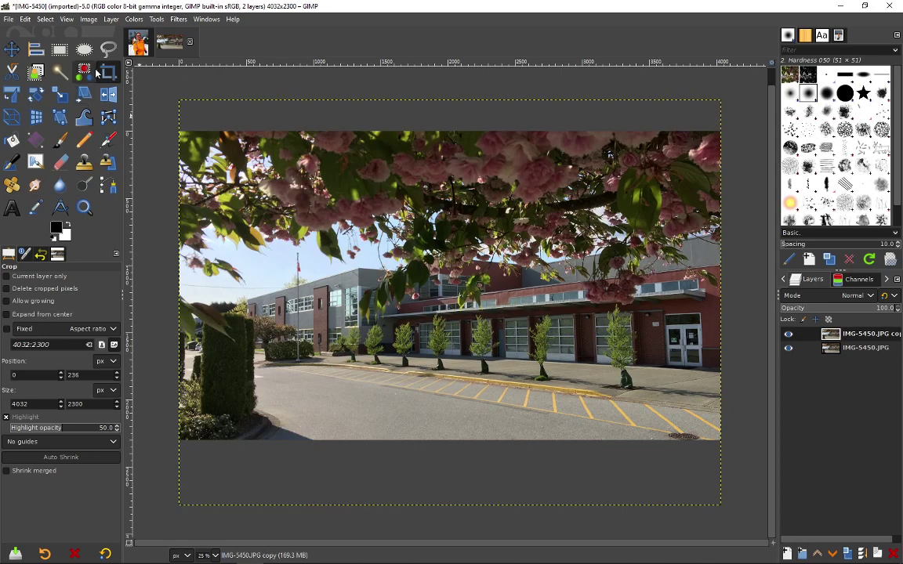
click(90, 21)
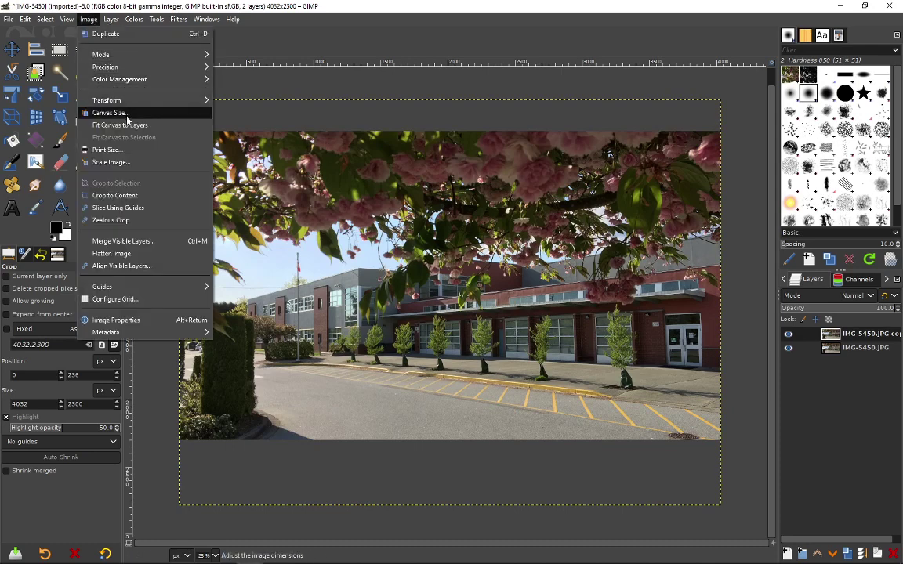
click(118, 164)
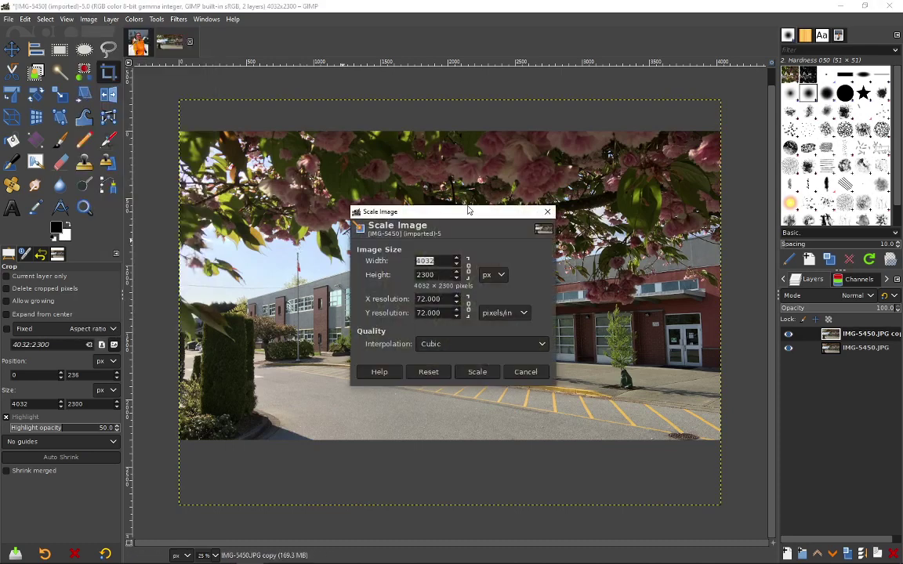
text(1920)
click(477, 372)
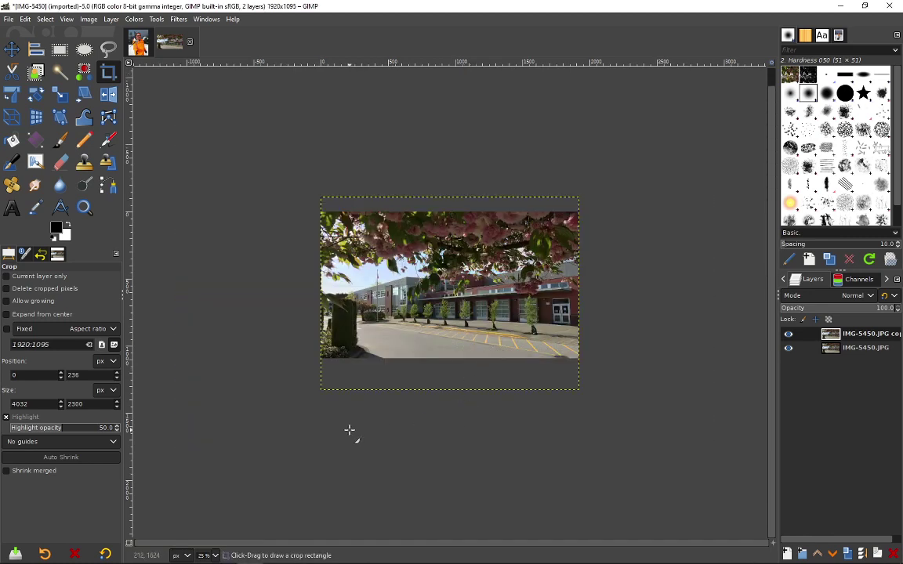
Outline the cherry blossoms across the upper part of the cropped photo with a feathered freehand selection
ctrl+scroll(346, 439, up, 2)
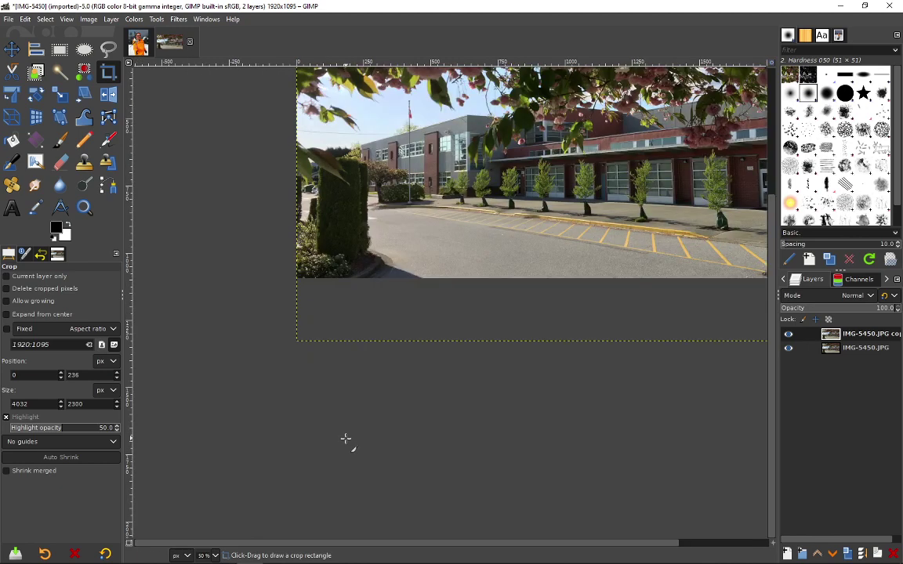
scroll(515, 461, up, 3)
scroll(515, 461, up, 1)
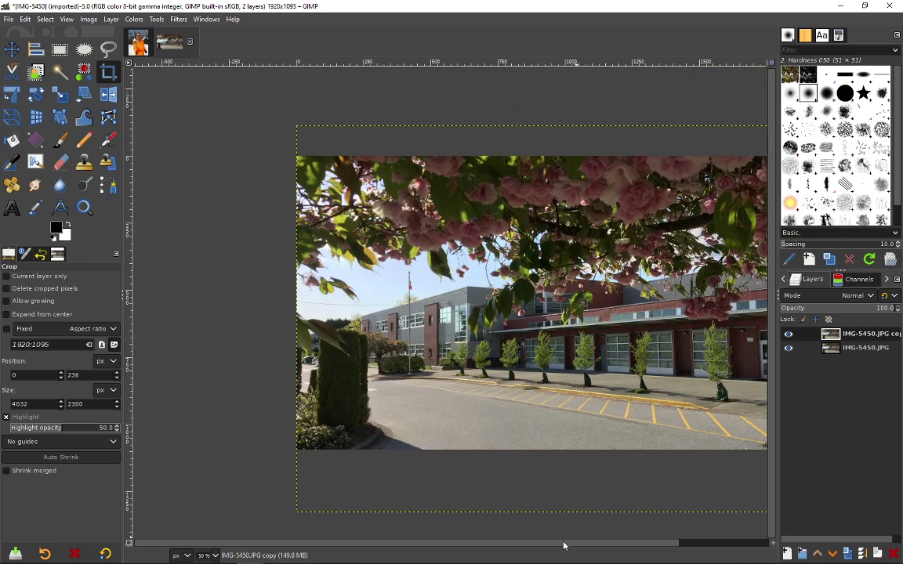
scroll(506, 487, right, 3)
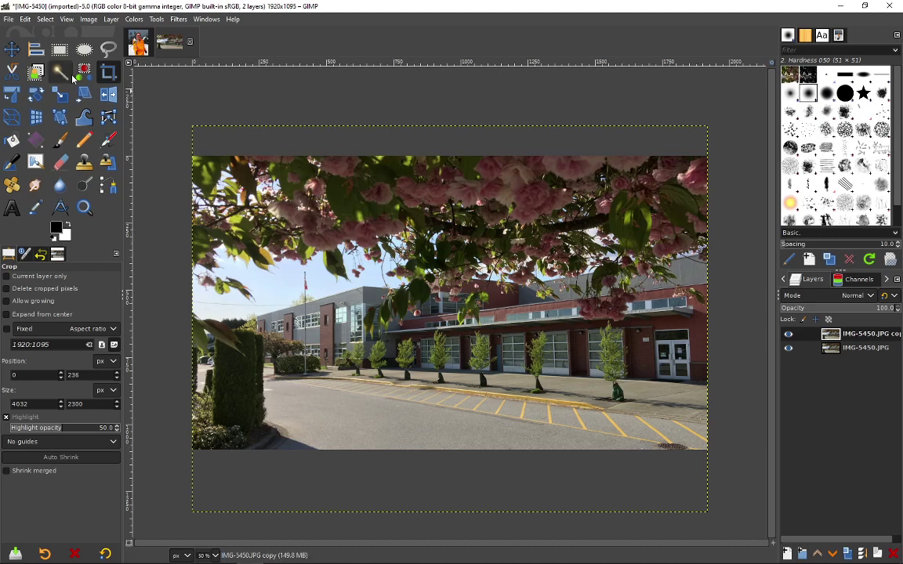
click(109, 49)
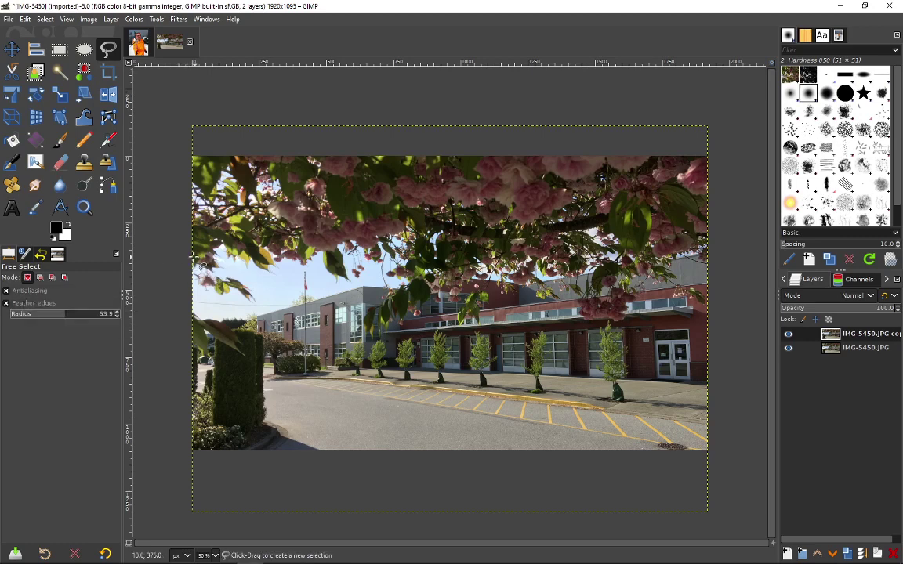
mouse_move(193, 256)
mouse_down()
mouse_move(403, 239)
mouse_move(438, 257)
mouse_move(635, 267)
mouse_move(706, 257)
mouse_move(732, 192)
mouse_move(725, 153)
mouse_move(605, 133)
mouse_move(283, 133)
mouse_move(266, 146)
mouse_move(183, 148)
mouse_move(172, 179)
mouse_move(193, 259)
mouse_up()
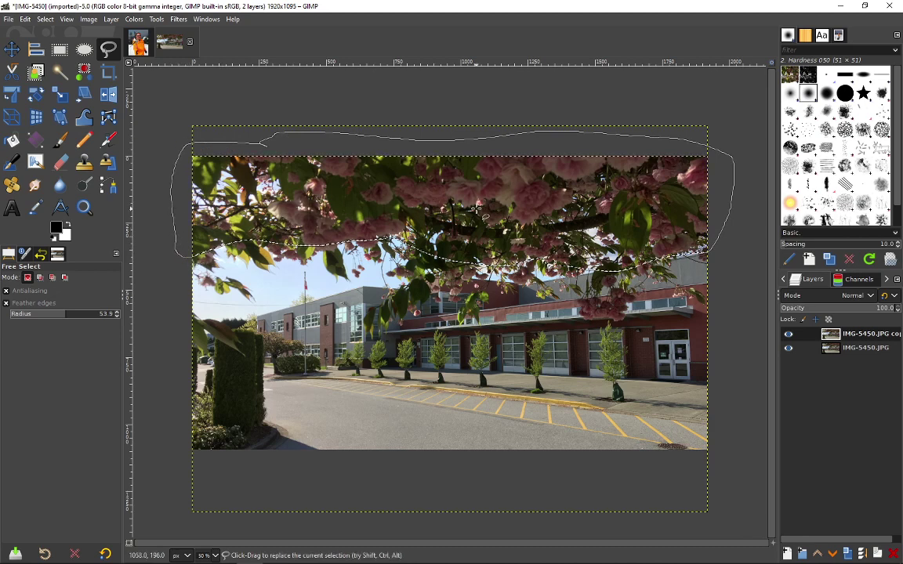
Apply a Gaussian Blur with Size X and Size Y 17.62 to the feathered blossom selection, and deselect it
click(178, 19)
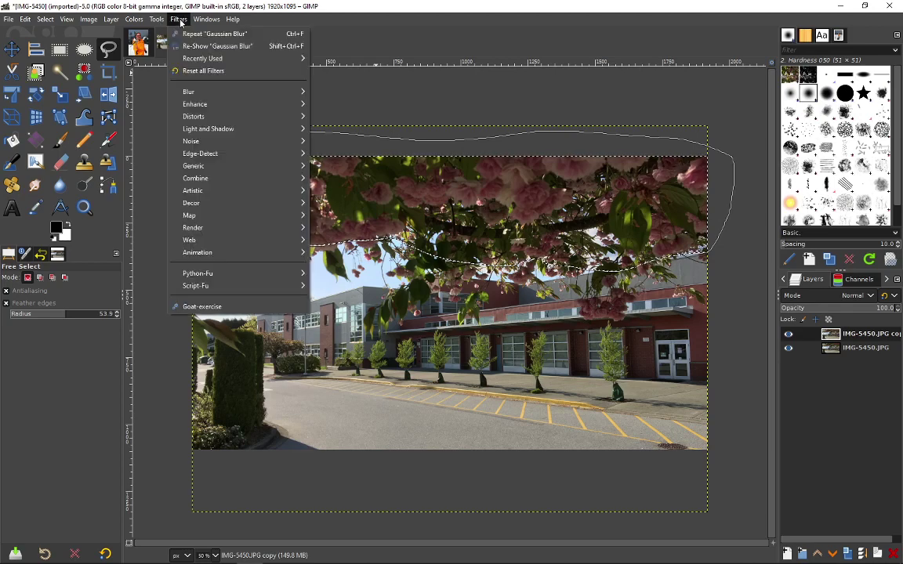
mouse_move(213, 91)
click(335, 104)
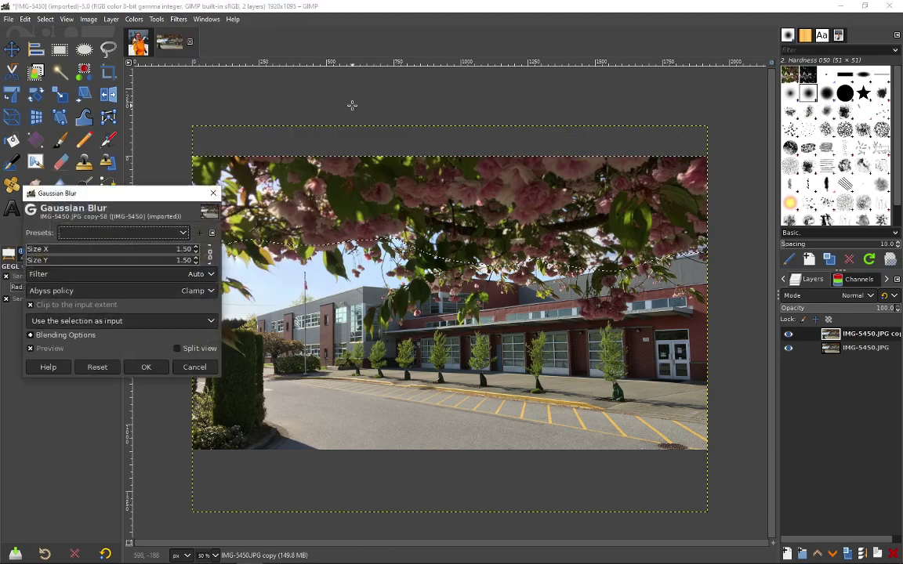
mouse_move(63, 249)
mouse_down()
mouse_move(71, 251)
mouse_move(53, 250)
mouse_up()
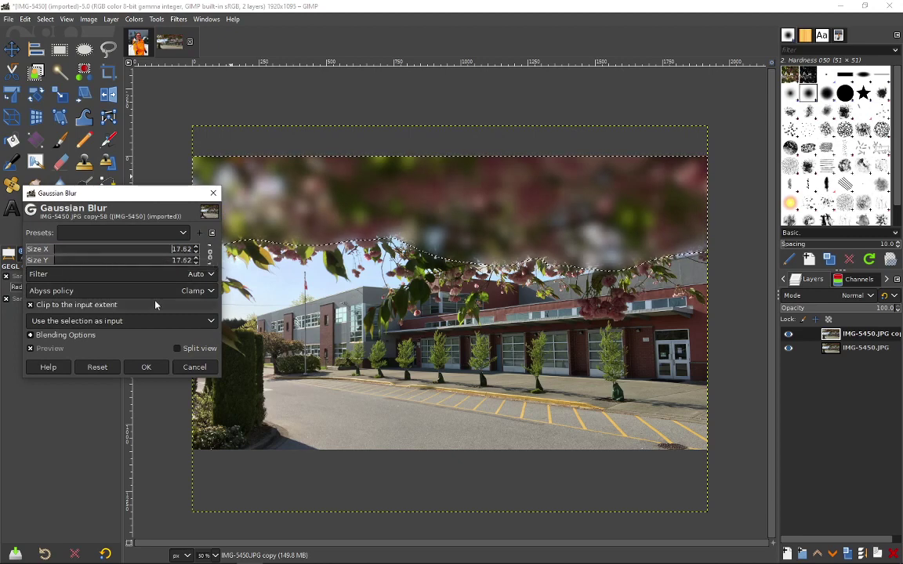
click(146, 367)
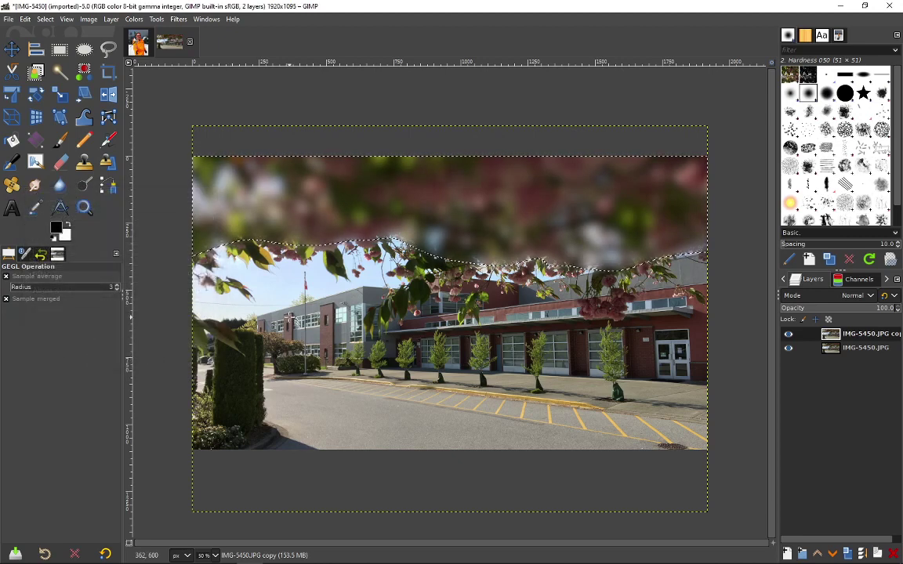
key(ctrl+shift+a)
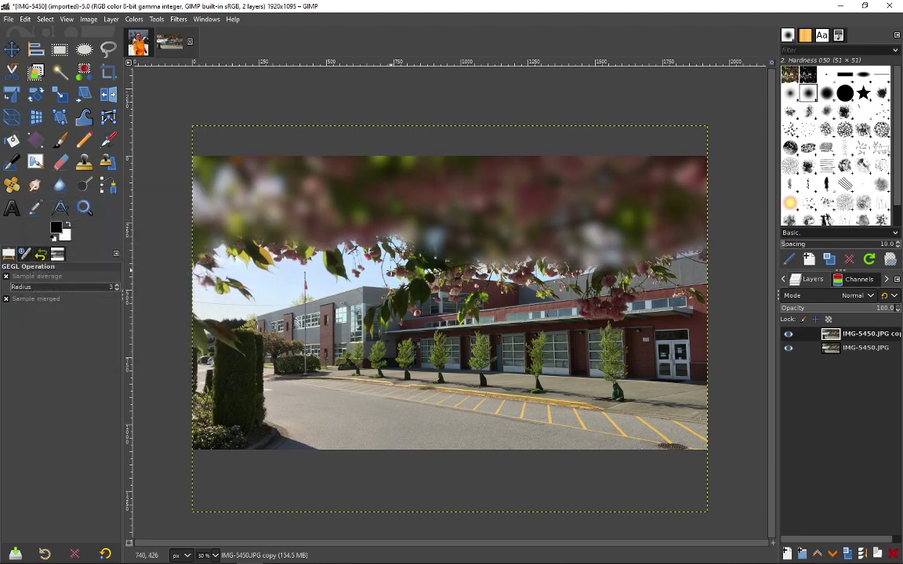
scroll(390, 271, up, 3)
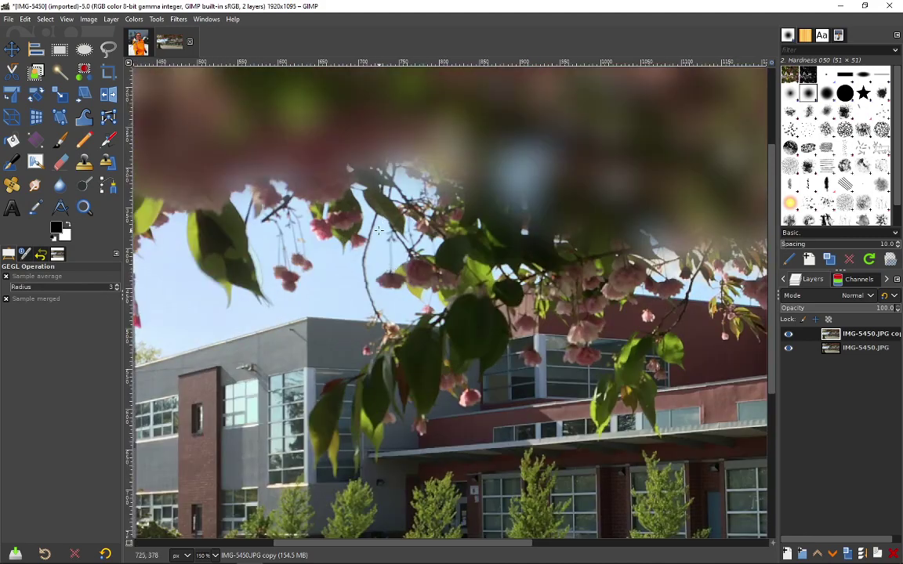
scroll(379, 230, down, 4)
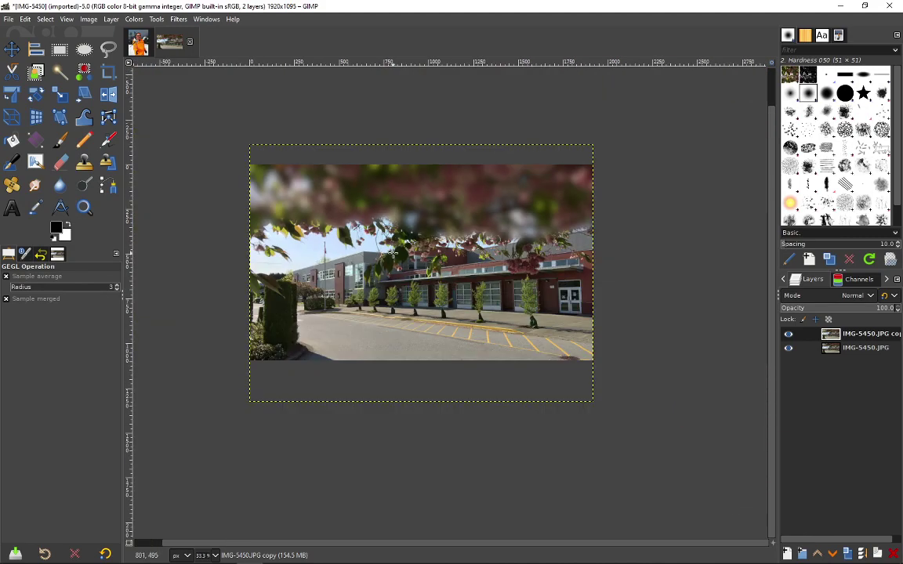
scroll(392, 252, up, 1)
scroll(386, 257, down, 1)
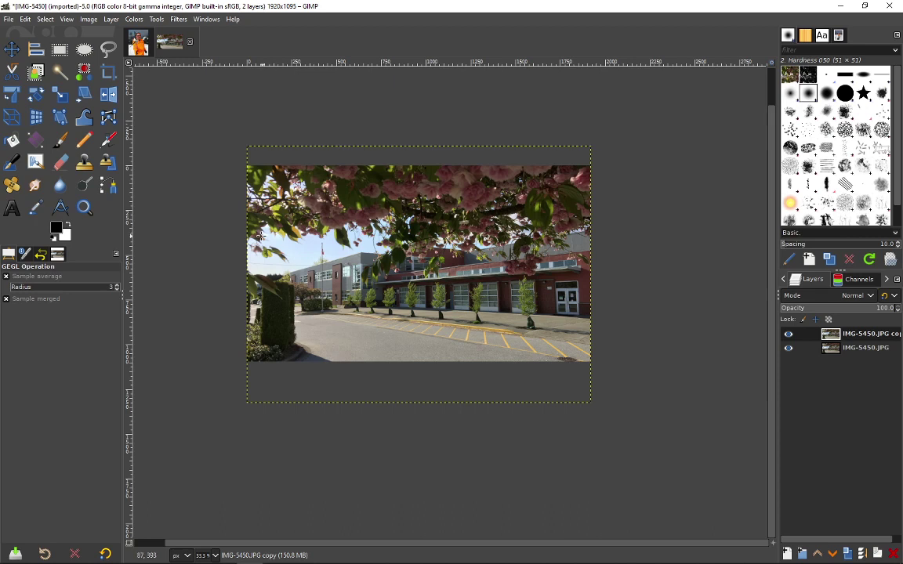
Select the band of blossoms and leaves along the photo's upper part with Free Select, closing the outline above the image
key(ctrl+shift+f)
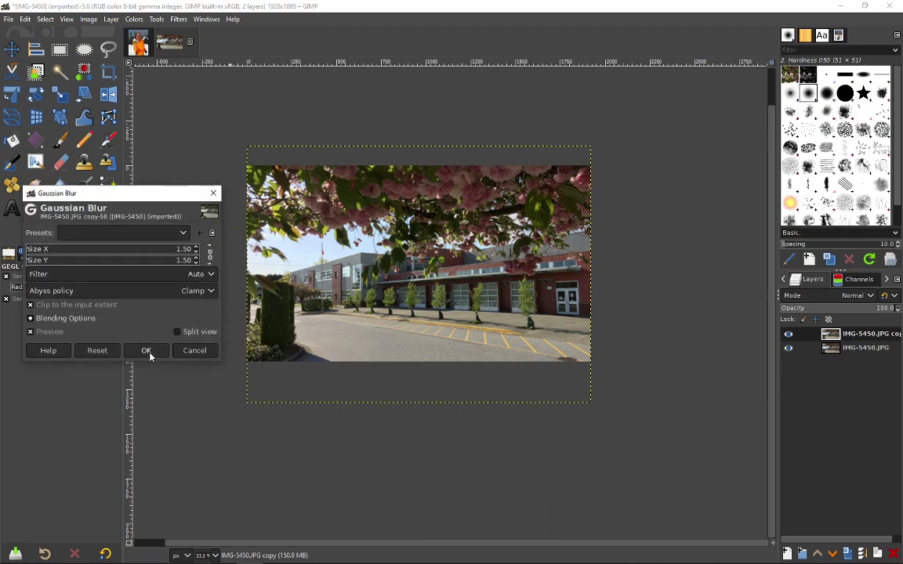
click(150, 353)
click(108, 48)
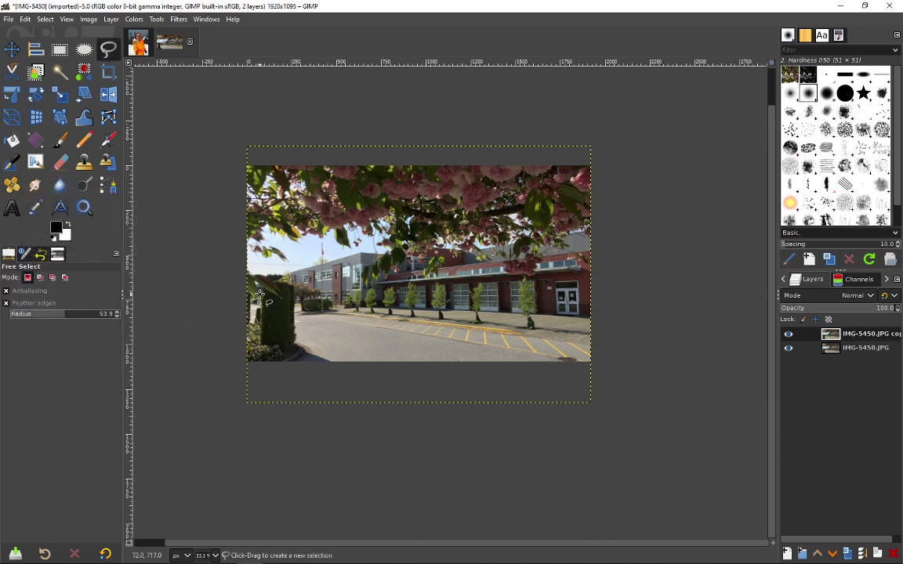
click(241, 235)
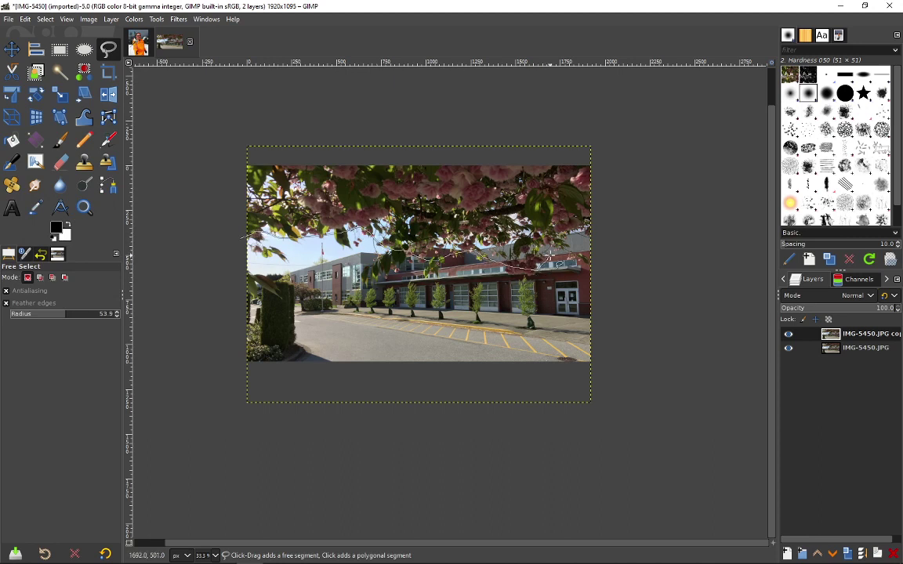
mouse_move(549, 255)
mouse_down()
mouse_move(574, 268)
mouse_move(584, 254)
mouse_move(618, 139)
mouse_move(562, 152)
mouse_move(281, 141)
mouse_move(241, 154)
mouse_move(240, 237)
mouse_up()
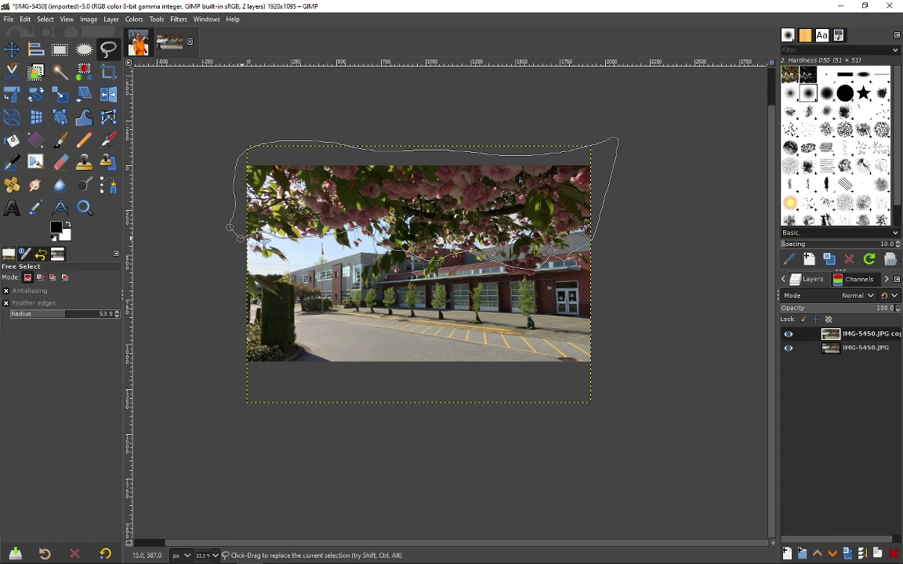
key(Return)
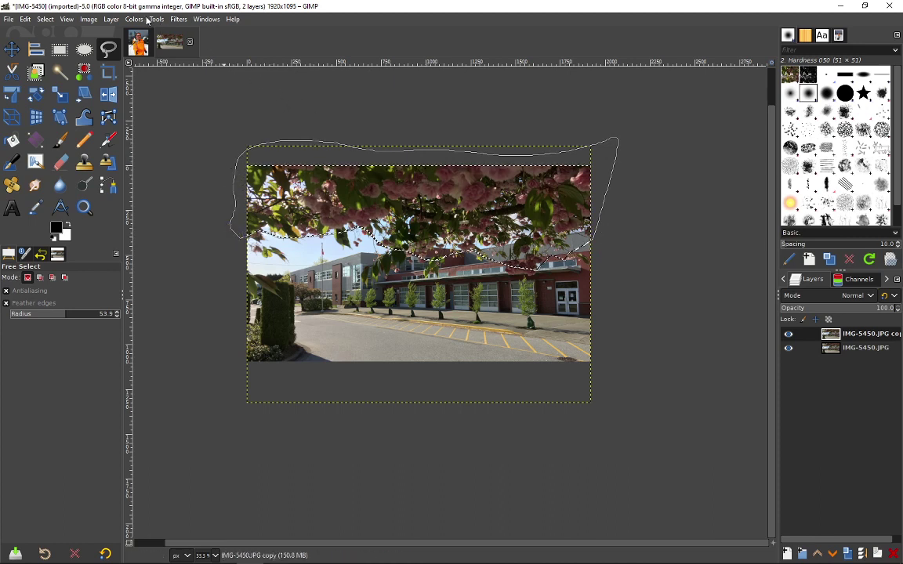
Apply an S-shaped Value curve to the selected blossoms, with points at input 81, output 62 and input 169, output 203
click(135, 20)
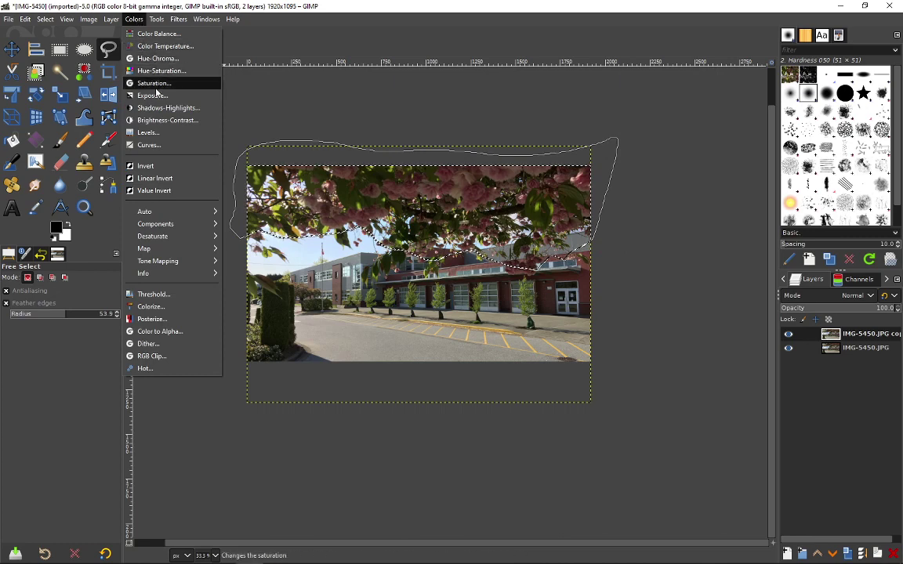
click(148, 145)
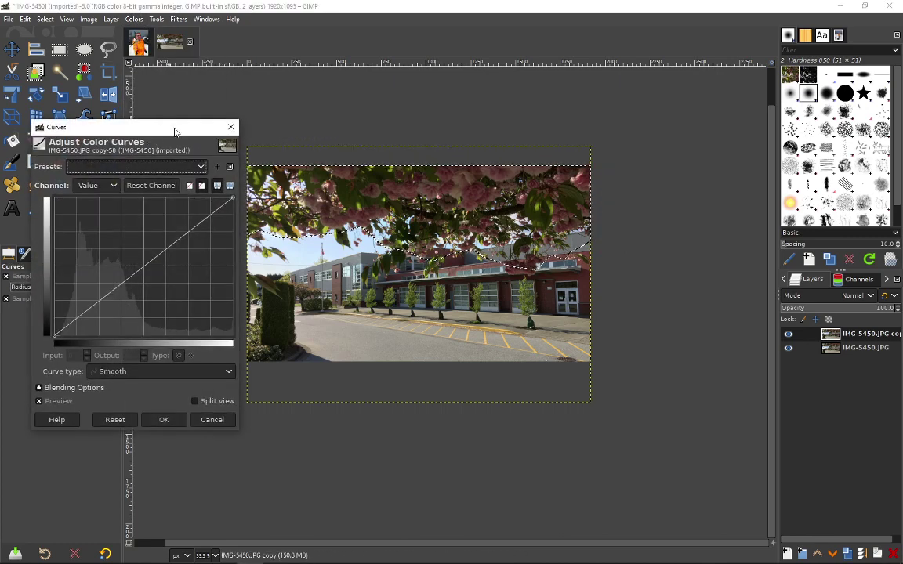
mouse_move(174, 131)
mouse_down()
mouse_move(185, 109)
mouse_move(179, 248)
mouse_move(141, 321)
mouse_move(151, 333)
mouse_move(175, 198)
mouse_move(160, 129)
mouse_up()
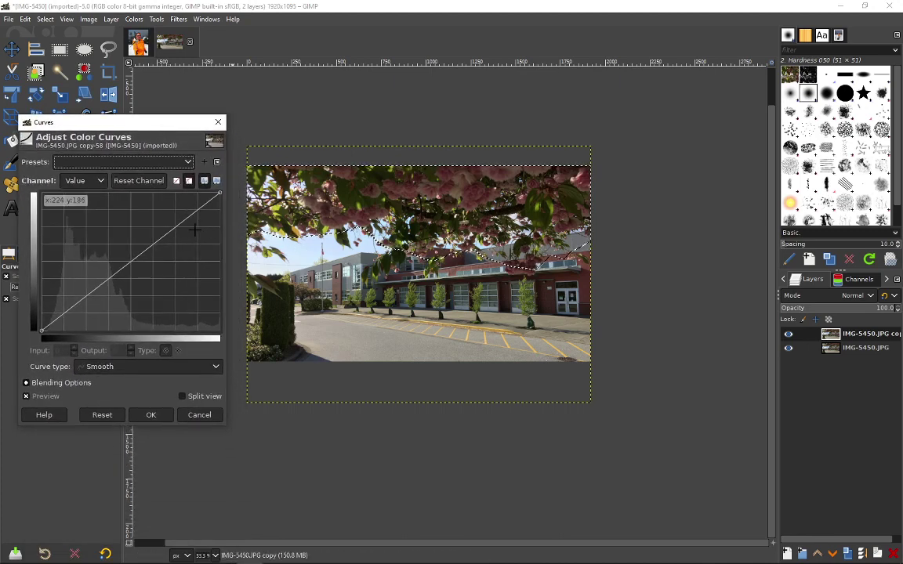
drag(179, 228, 151, 211)
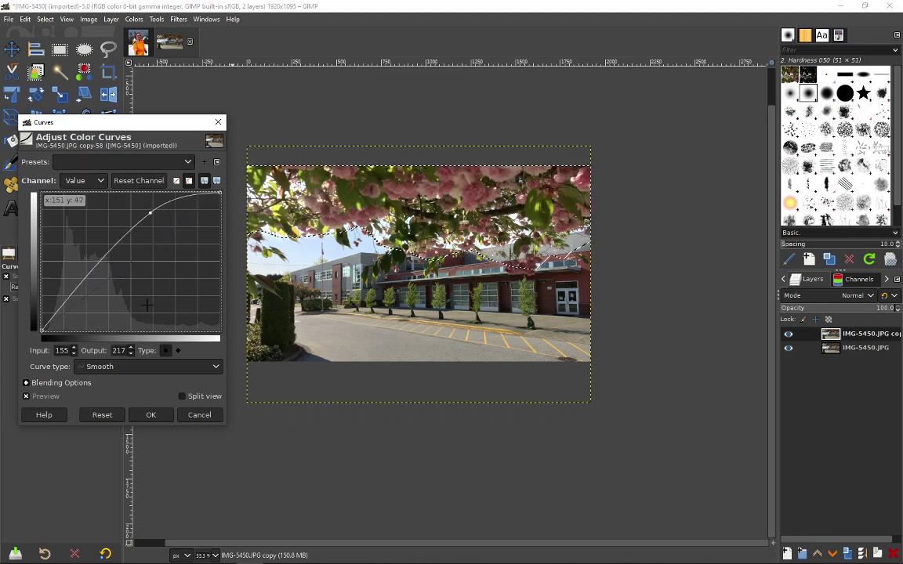
drag(67, 265, 97, 297)
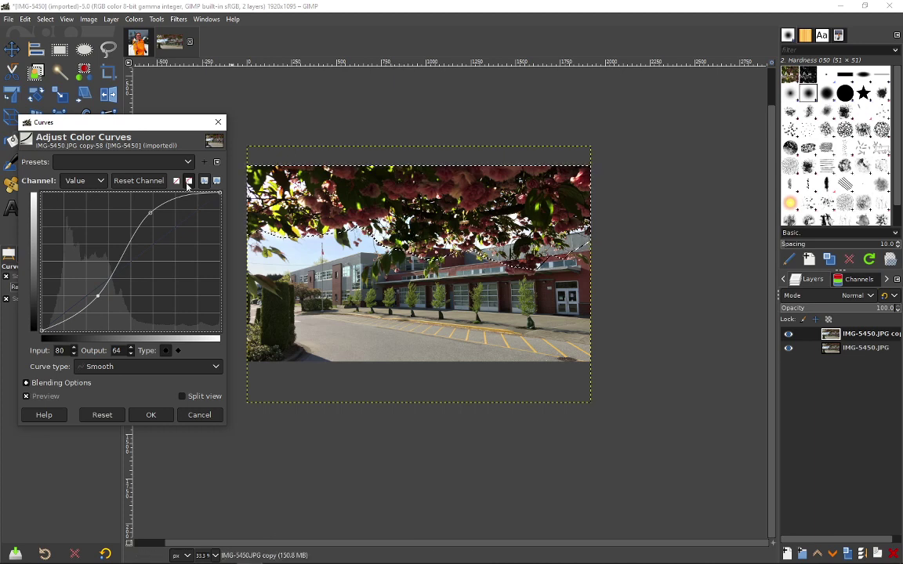
click(151, 212)
drag(152, 212, 160, 220)
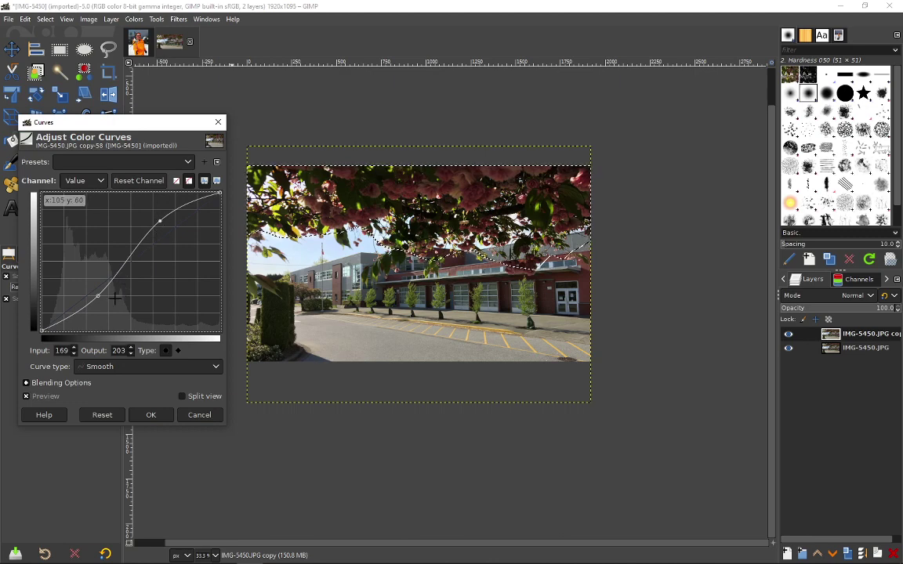
drag(99, 296, 99, 297)
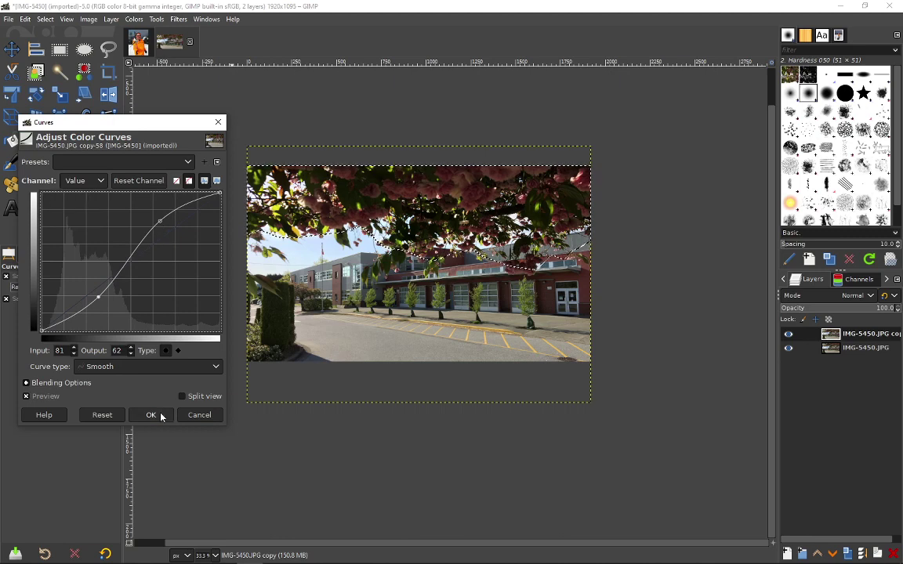
click(161, 416)
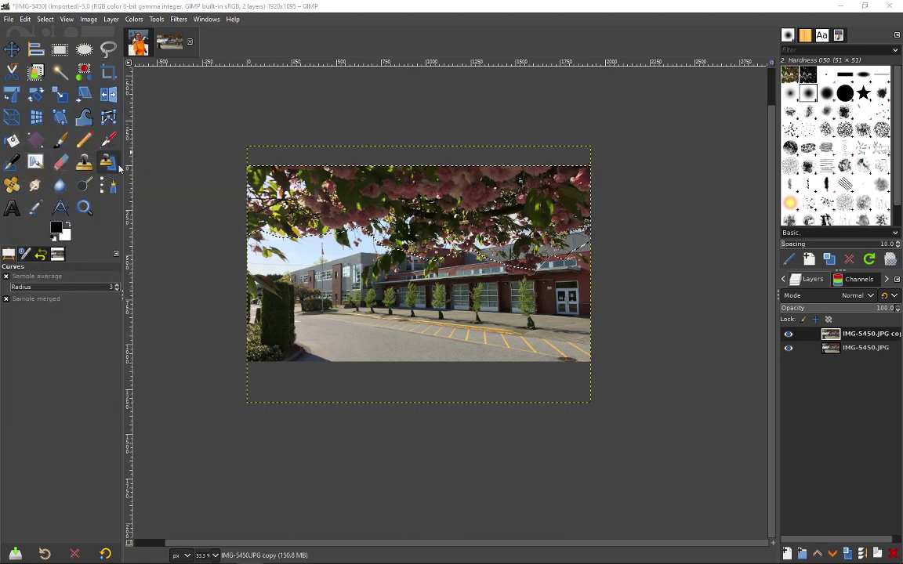
Apply the automatic Color Enhance adjustment to the selected cherry blossoms
click(134, 19)
mouse_move(171, 212)
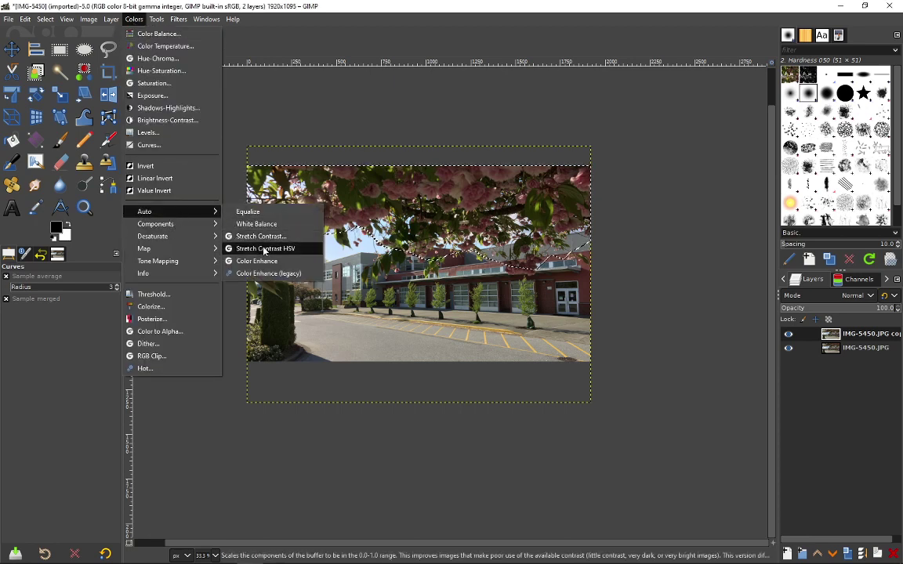
click(257, 261)
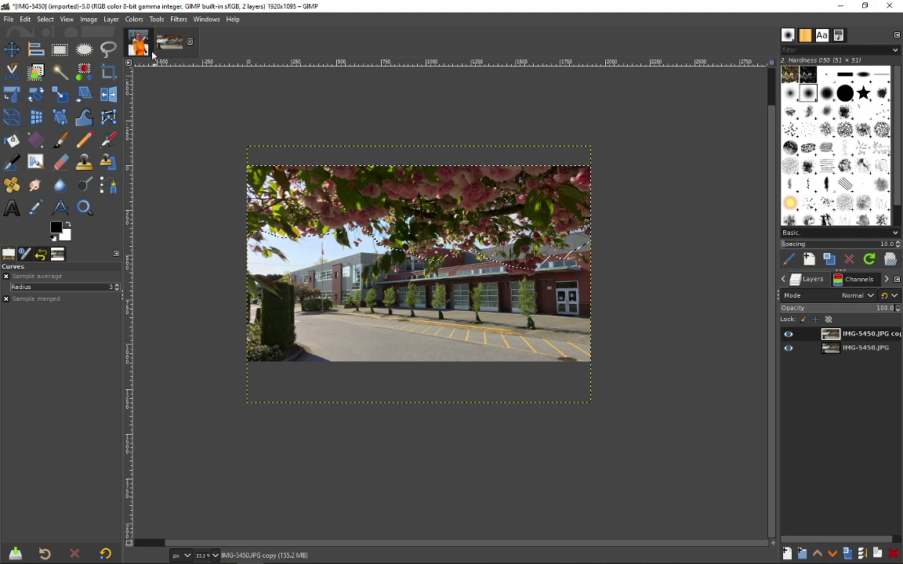
Apply a Value curve to the selected blossoms, with points at input 174, output 207 and input 60, output 65
click(134, 19)
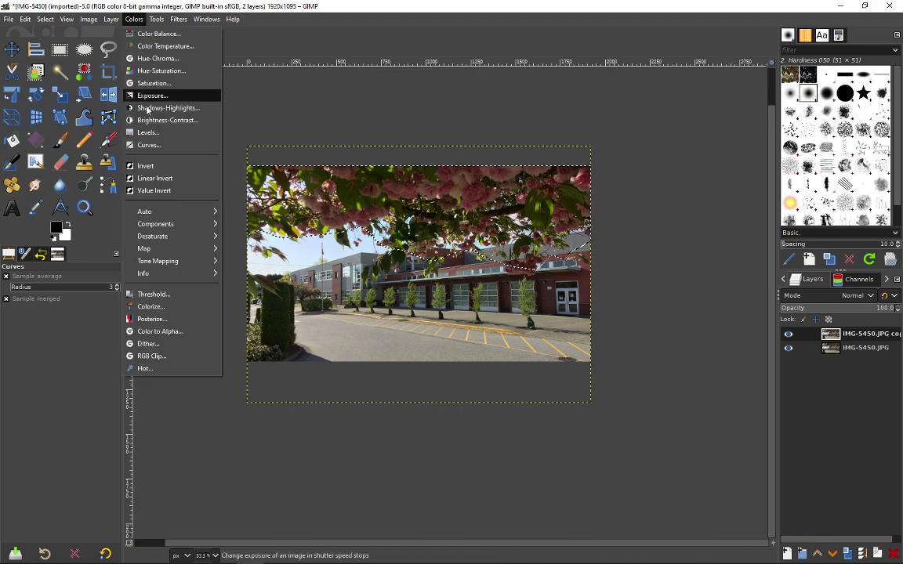
click(152, 146)
drag(165, 235, 163, 219)
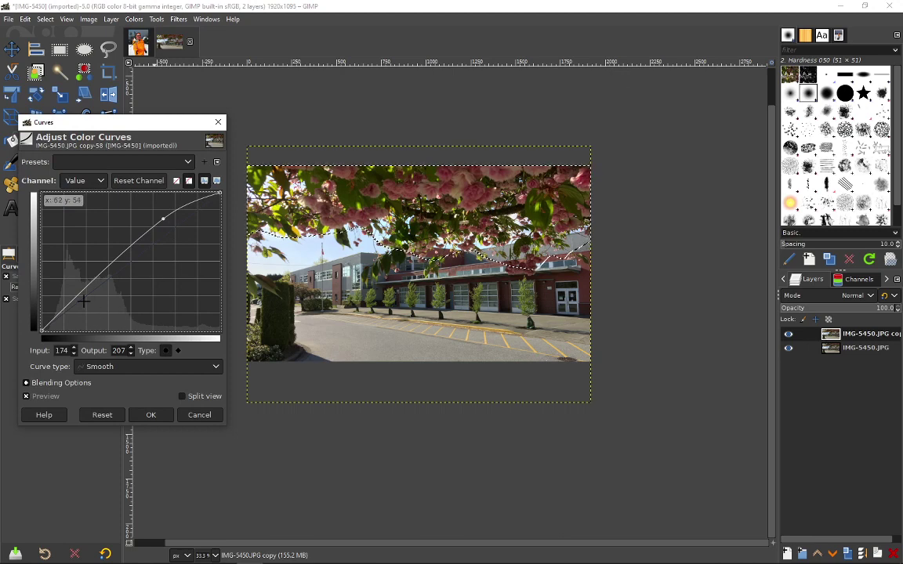
drag(83, 300, 84, 295)
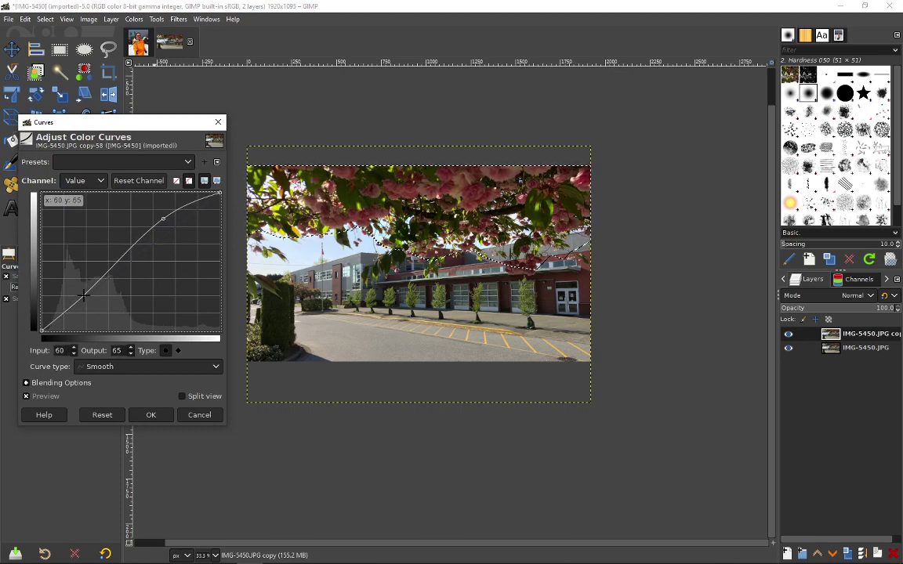
click(151, 416)
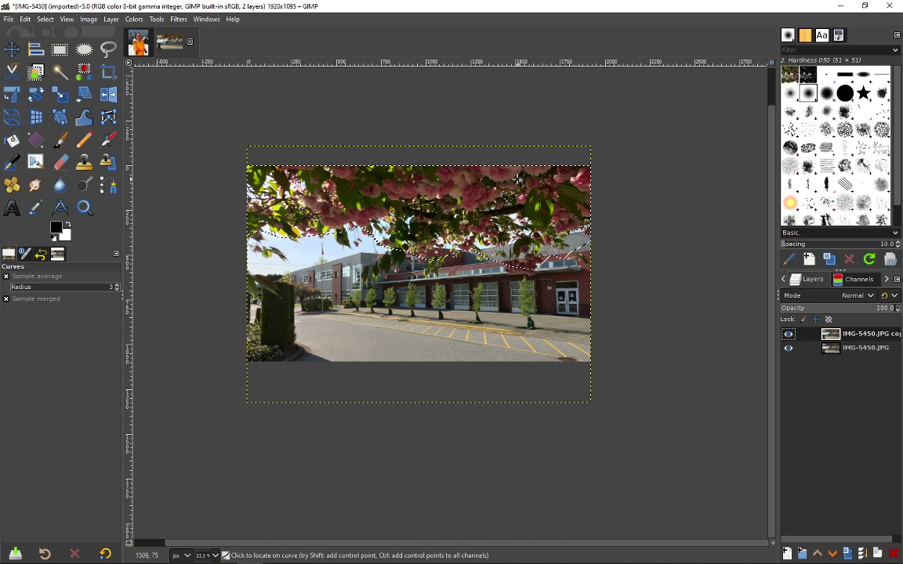
Start another Curves adjustment on the blossoms, with Value points at input 185, output 197 and input 67, output 69
click(140, 19)
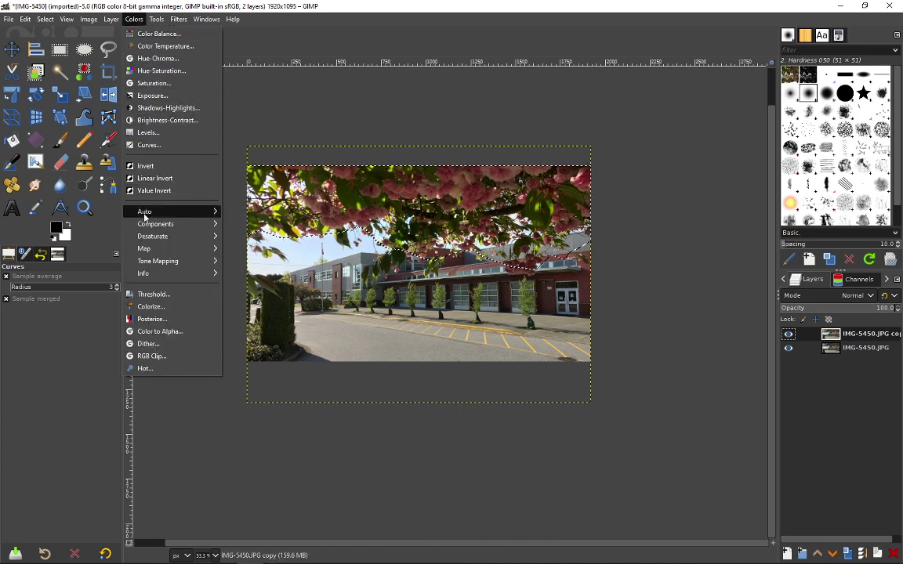
click(149, 145)
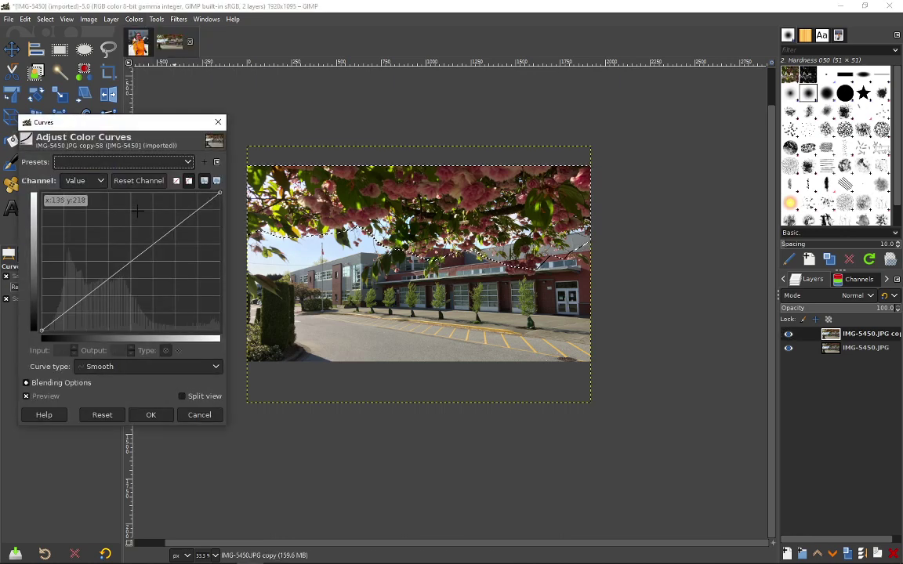
drag(176, 229, 170, 223)
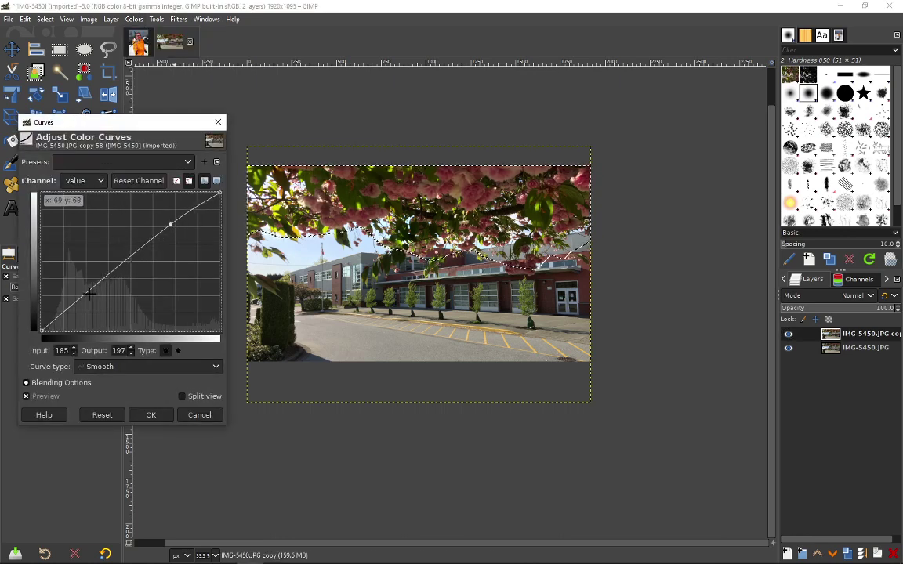
mouse_move(85, 282)
mouse_down()
mouse_move(89, 305)
mouse_move(89, 291)
mouse_up()
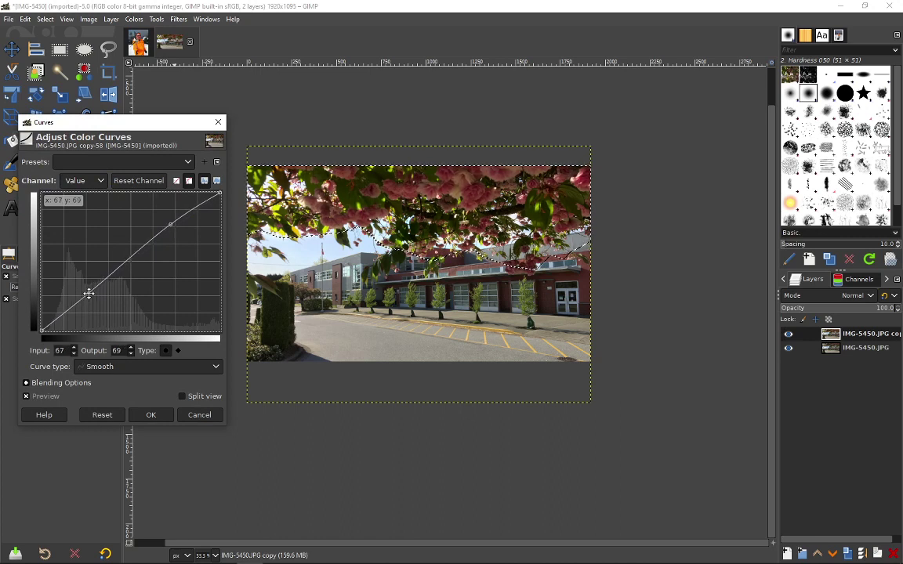
Raise the Red channel curve with a point at input 174, output 192
click(102, 185)
click(81, 208)
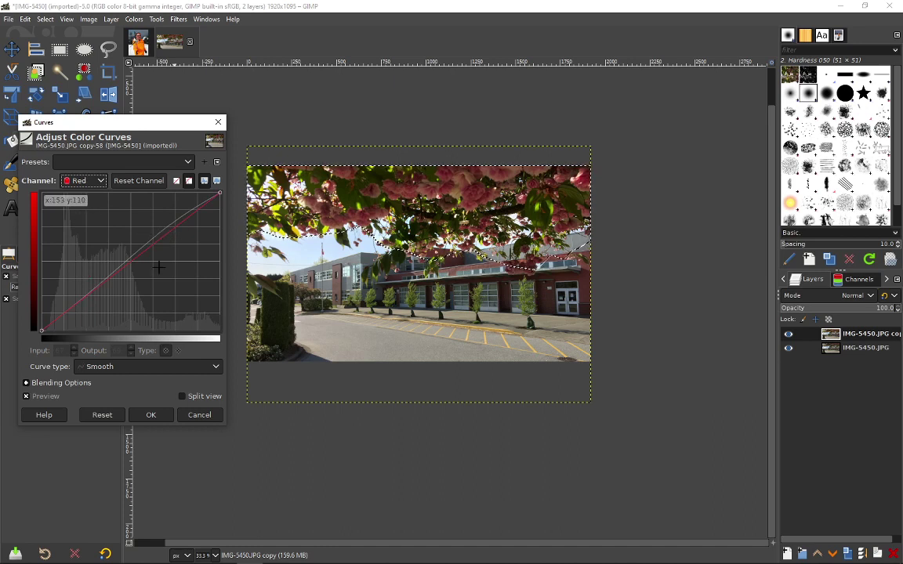
click(169, 235)
drag(168, 231, 166, 229)
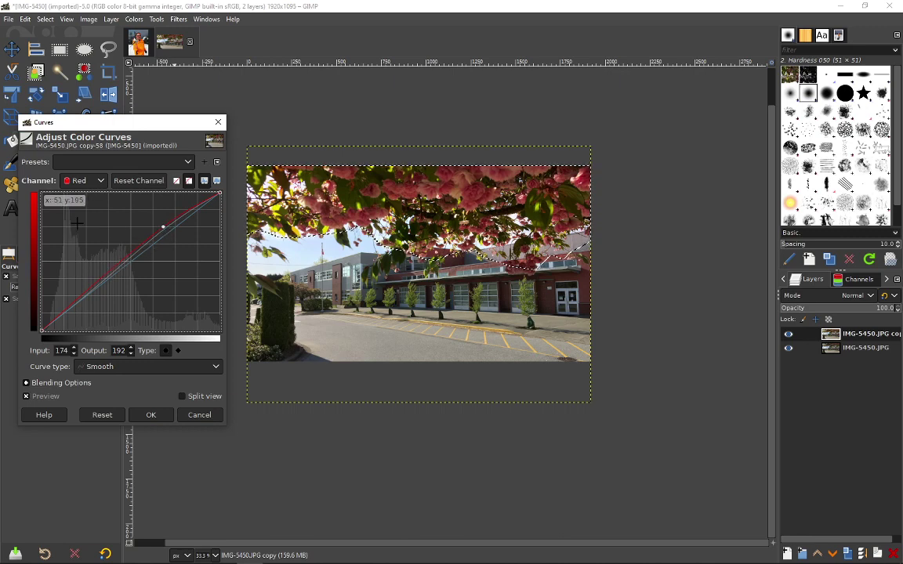
Raise the Green channel curve with a point at input 175, output 191, and apply the Curves adjustment
click(88, 181)
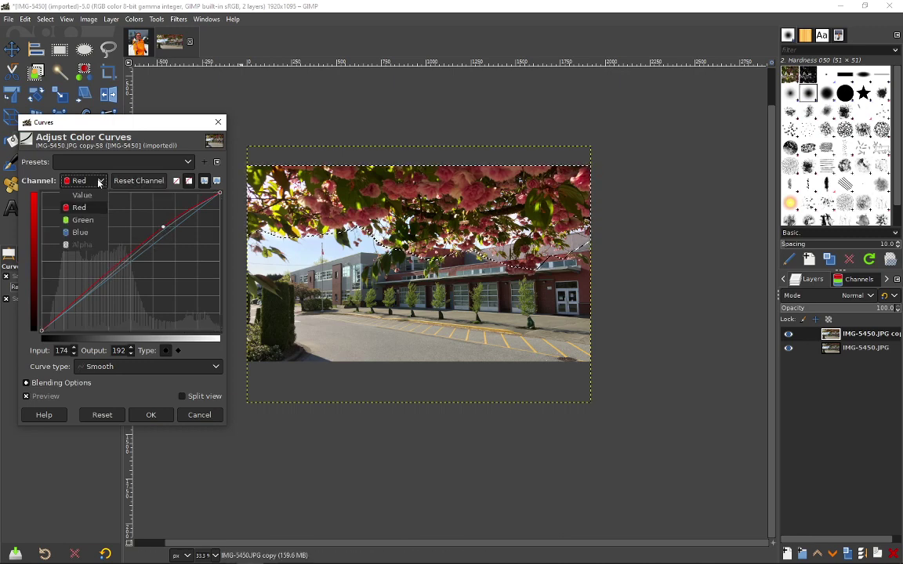
click(74, 189)
drag(169, 229, 162, 225)
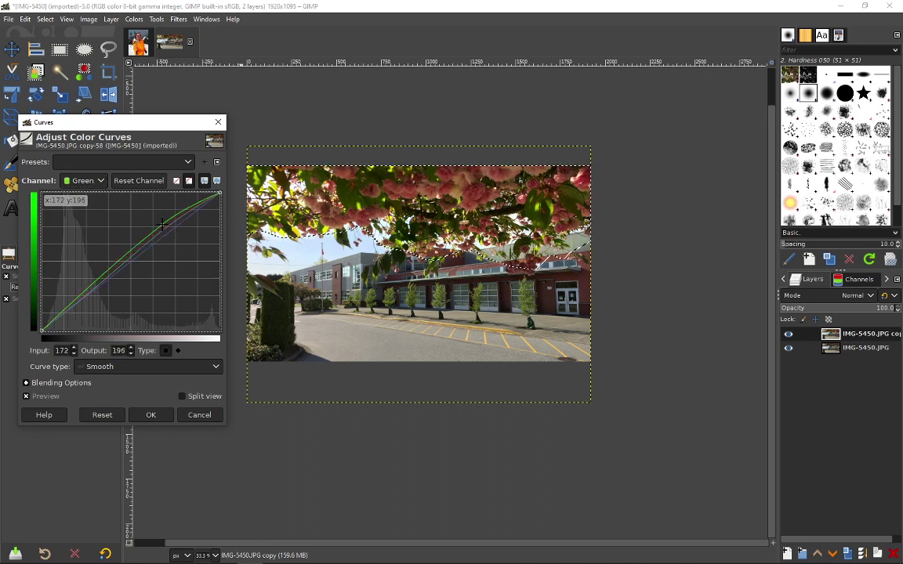
drag(162, 225, 163, 228)
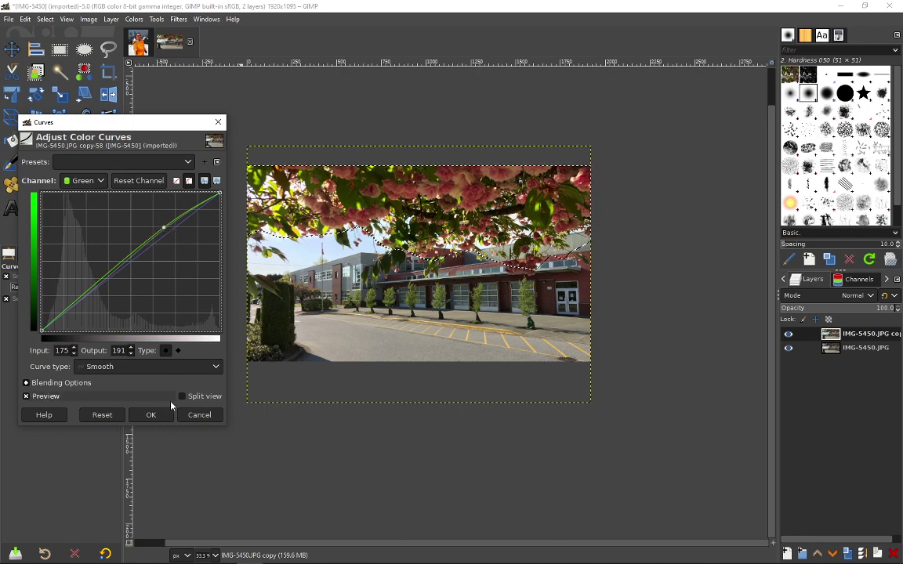
click(151, 415)
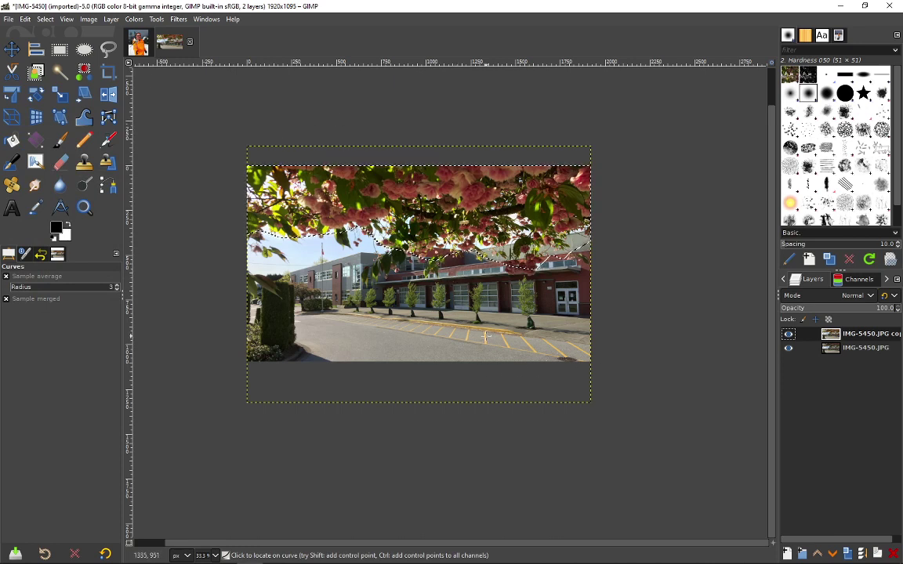
Invert the selection to cover the school and driveway, try cutting that area, and undo the cut
click(45, 19)
click(59, 59)
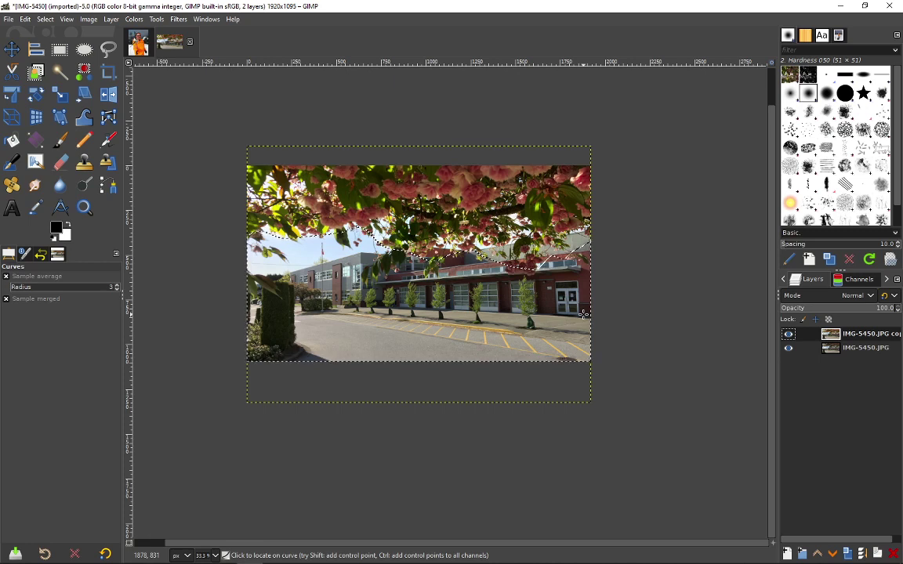
key(ctrl+x)
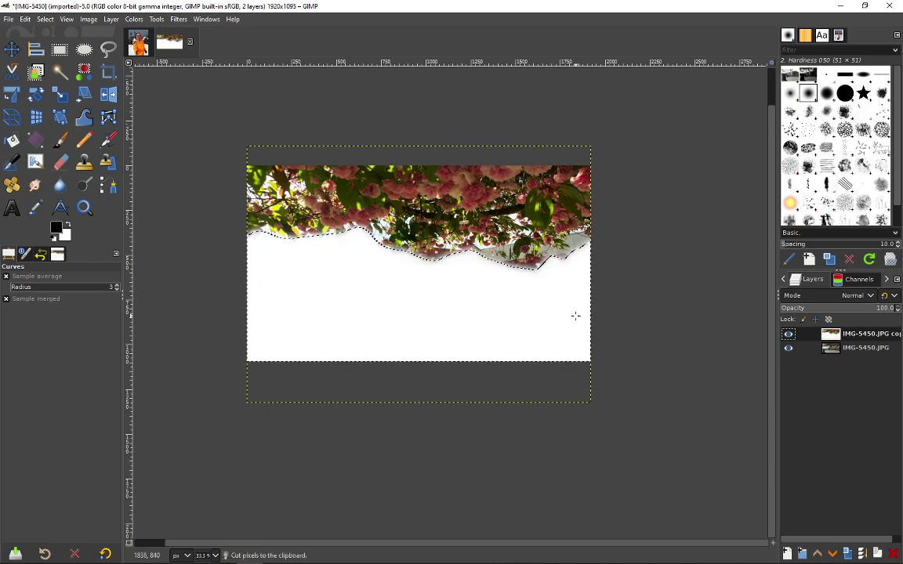
key(ctrl+z)
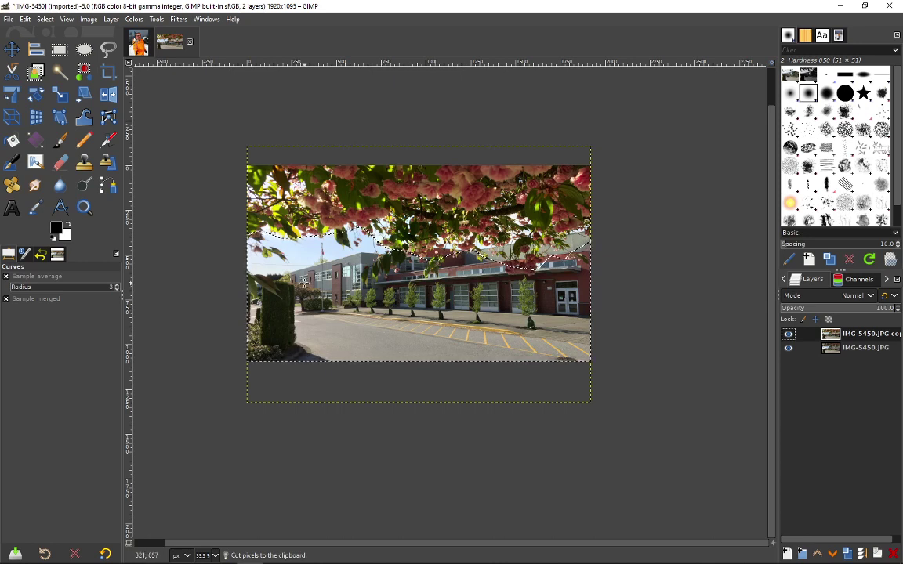
Apply a Gaussian Blur with Size X and Size Y 6.68 to the selected school background, and deselect it
click(178, 19)
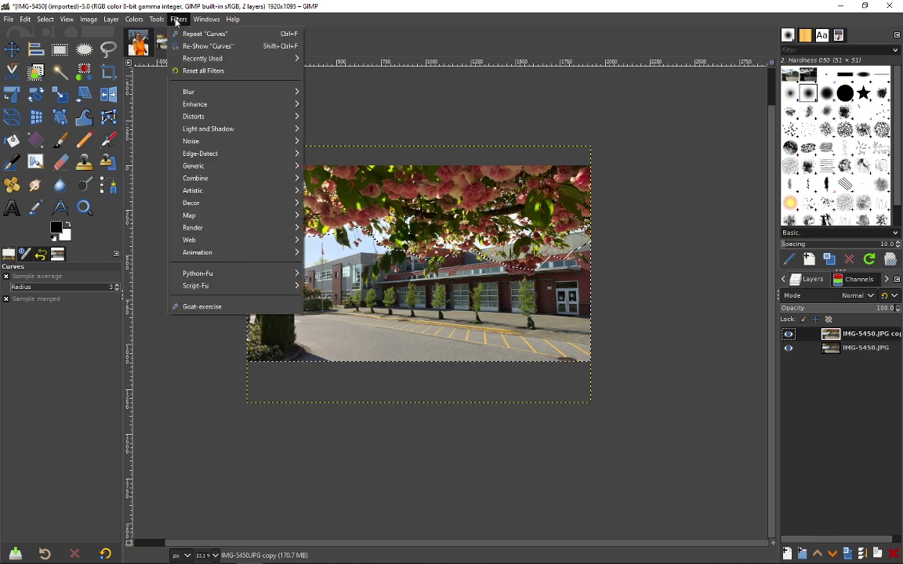
mouse_move(239, 93)
click(333, 104)
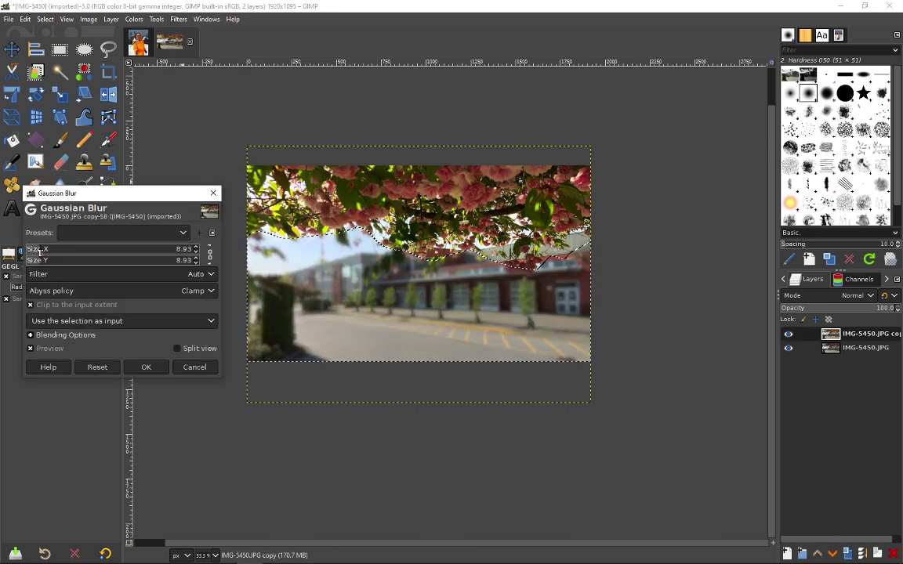
drag(39, 251, 36, 251)
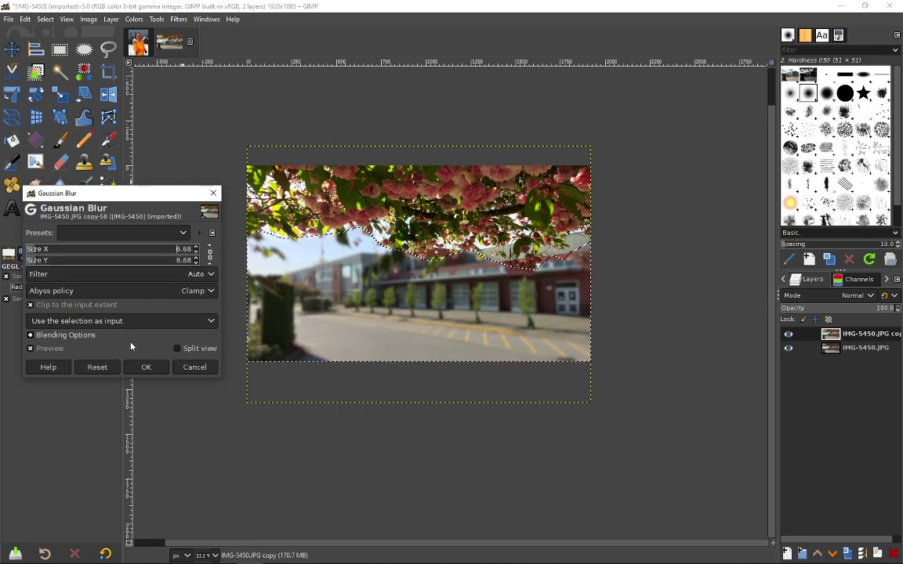
click(146, 367)
key(ctrl+shift+a)
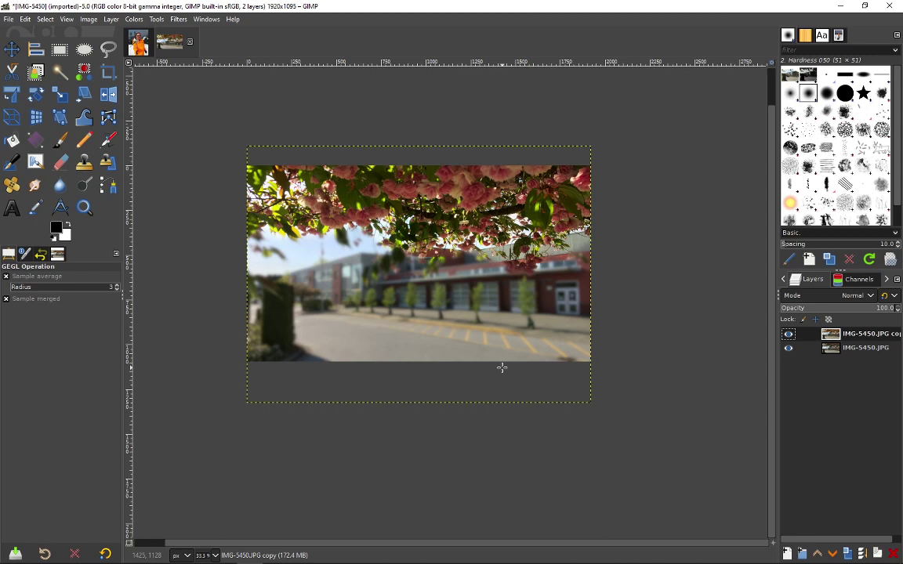
Copy the Floated Layer with the man and bird from IMG_5021.xcf into the school photo, and move it slightly lower
click(138, 43)
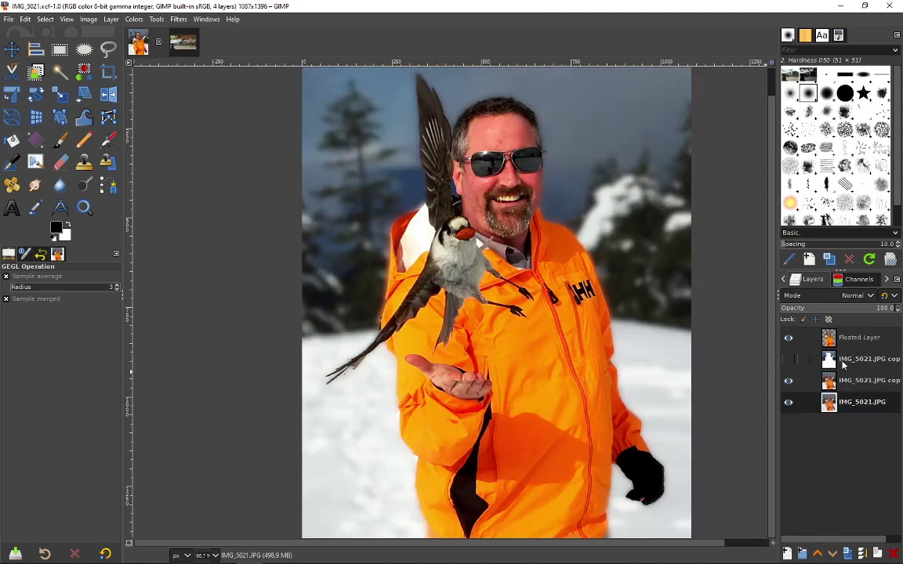
drag(830, 339, 329, 199)
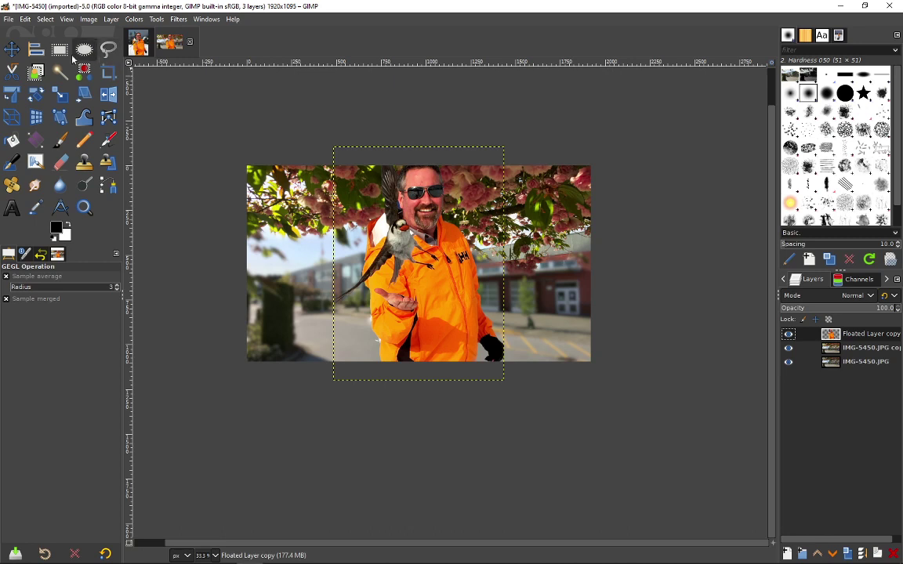
click(12, 49)
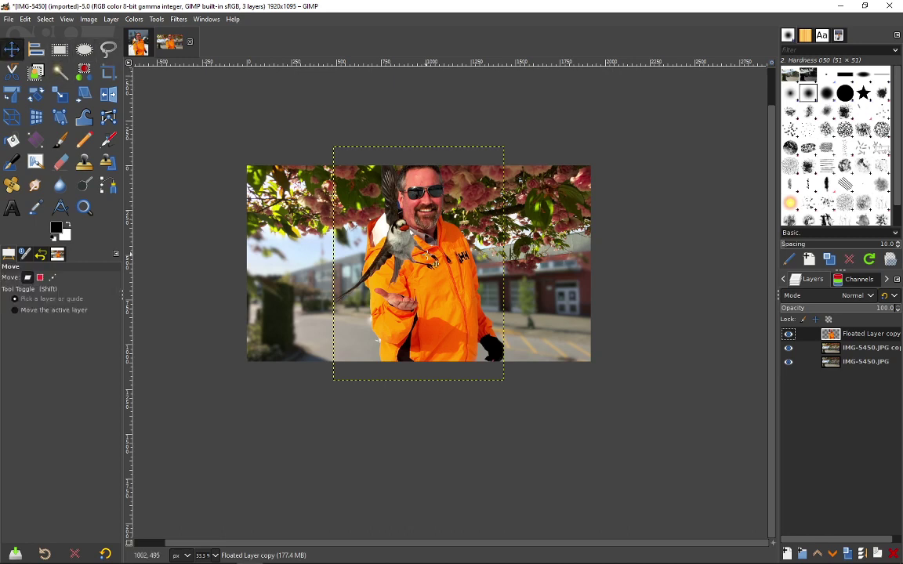
drag(441, 272, 444, 289)
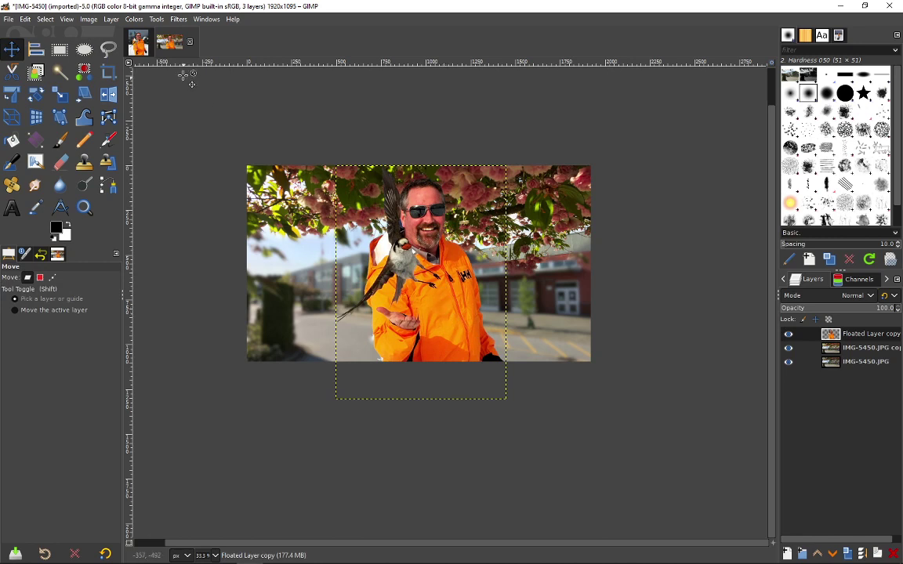
Try scaling the layer of the man and bird to 750 × 400 pixels, and undo the scaling
click(114, 19)
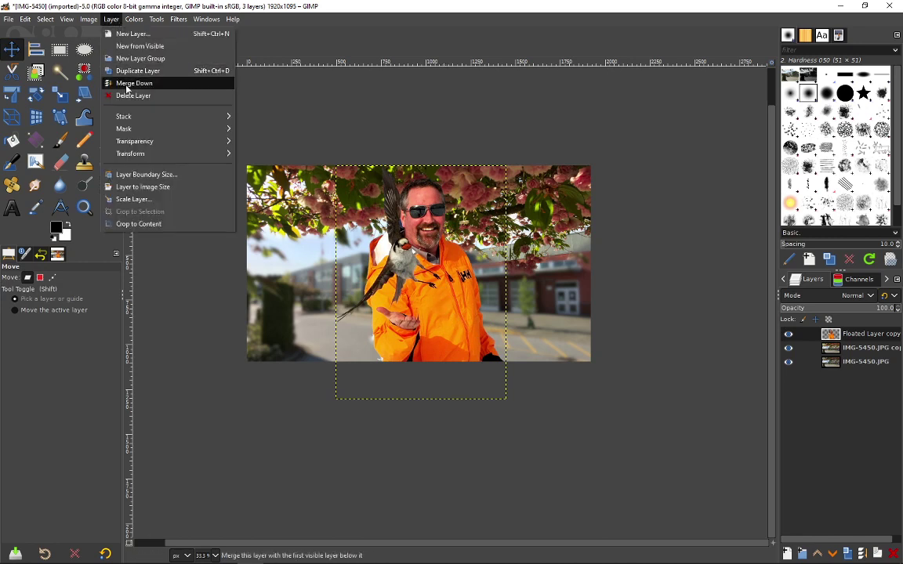
click(138, 201)
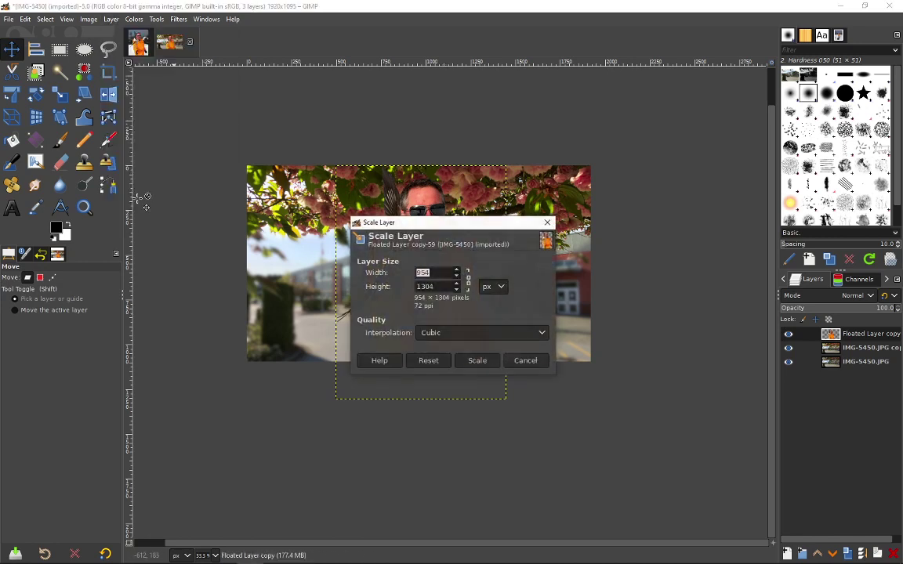
drag(456, 227, 158, 134)
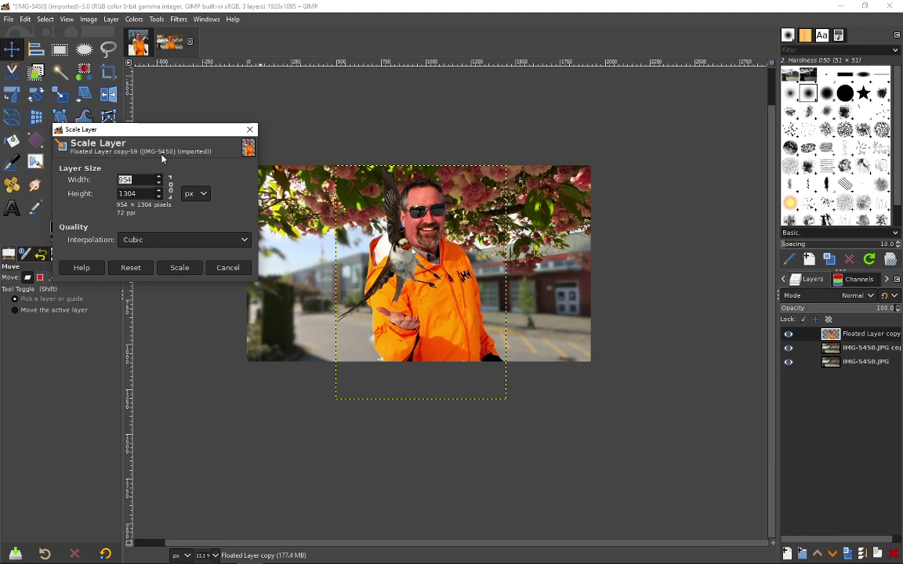
text(750)
drag(140, 194, 112, 196)
text(400)
key(Tab)
click(179, 268)
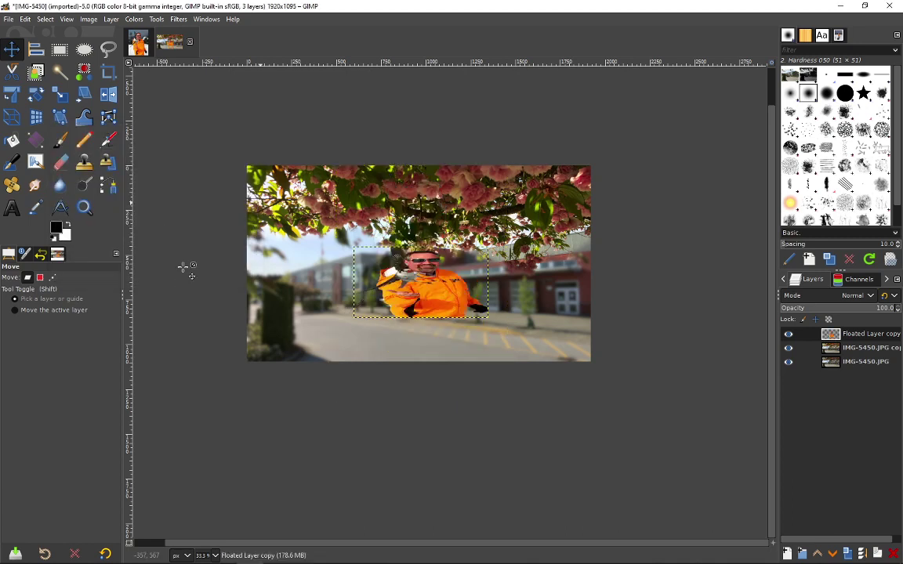
key(ctrl+z)
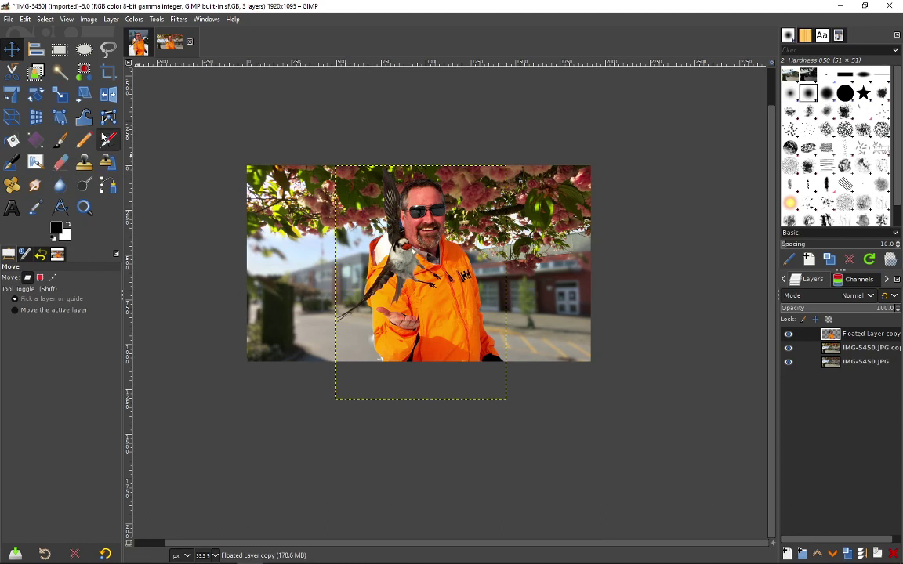
Scale the layer of the man and bird proportionally to a width of 750 pixels
click(110, 20)
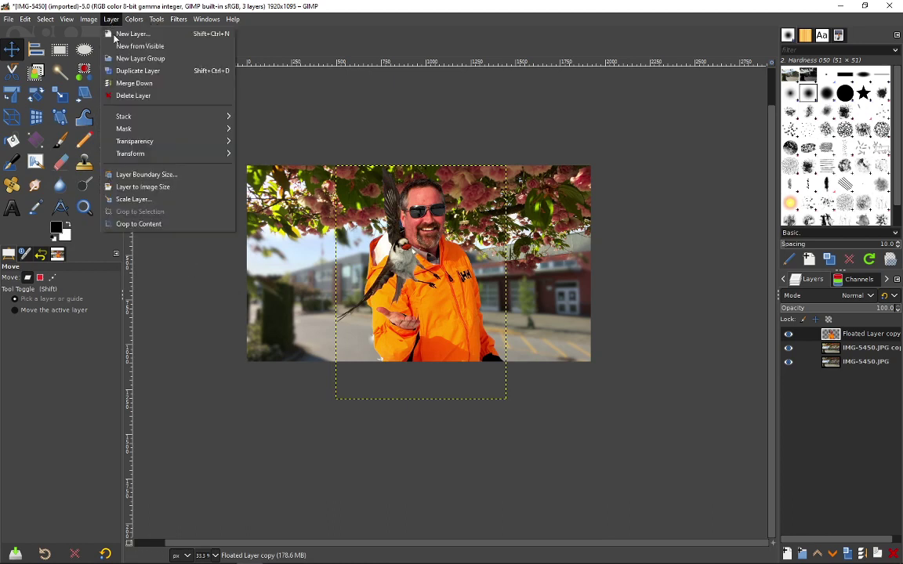
click(133, 199)
drag(463, 228, 155, 203)
text(750)
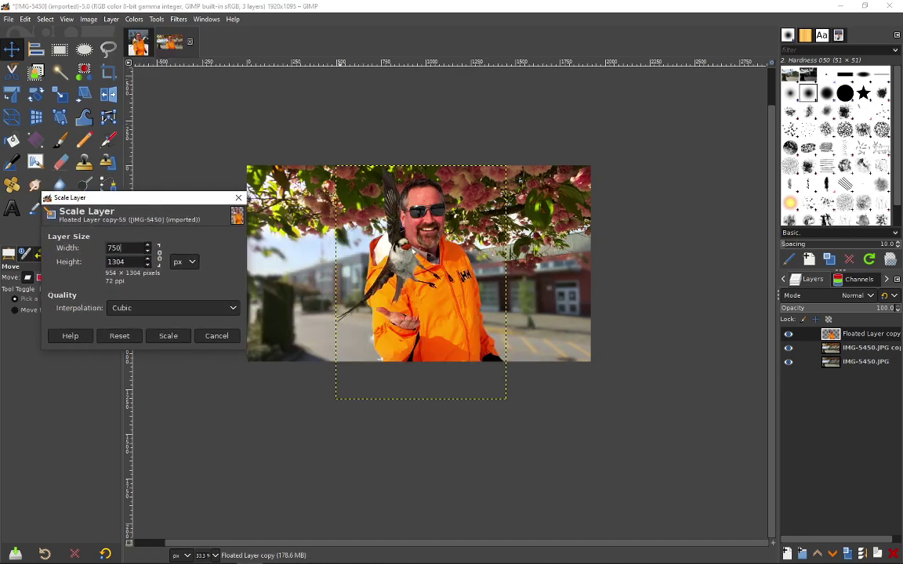
key(Tab)
click(170, 337)
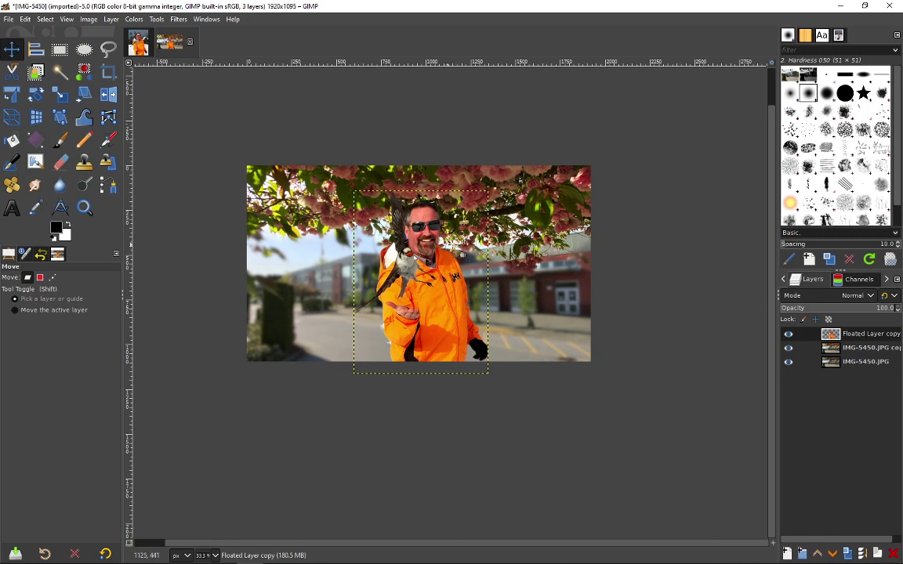
Select the original IMG-5450.JPG layer and save the composite image as IMG-5450.xcf in the Downloads folder
click(862, 363)
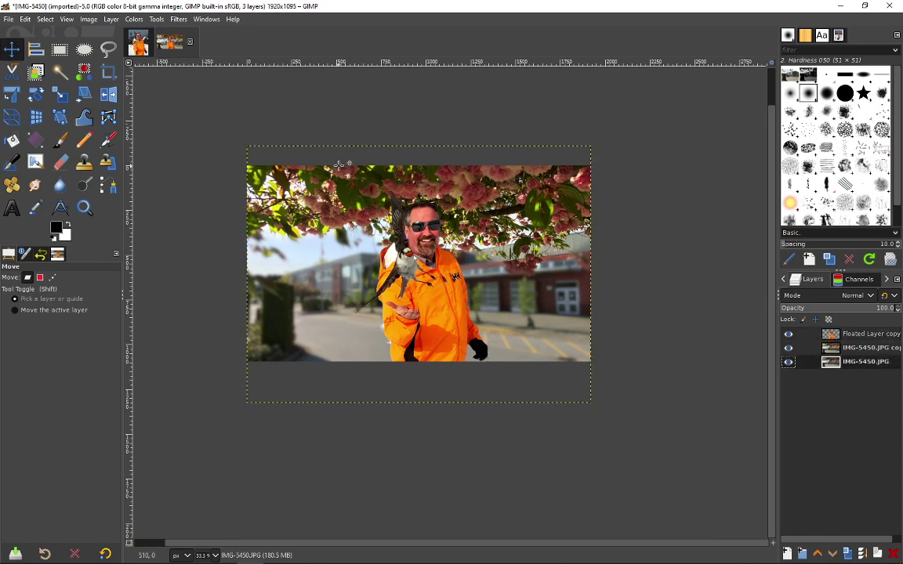
click(8, 21)
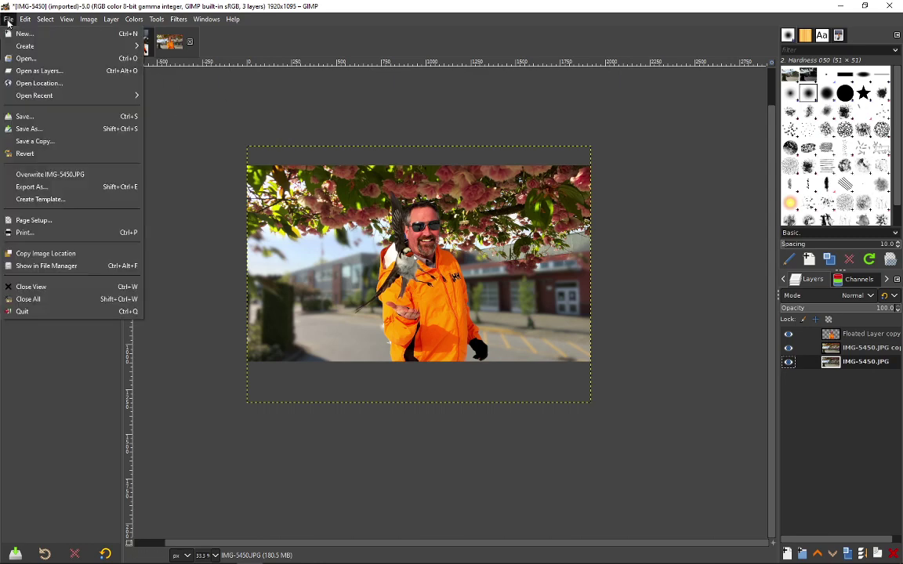
click(35, 118)
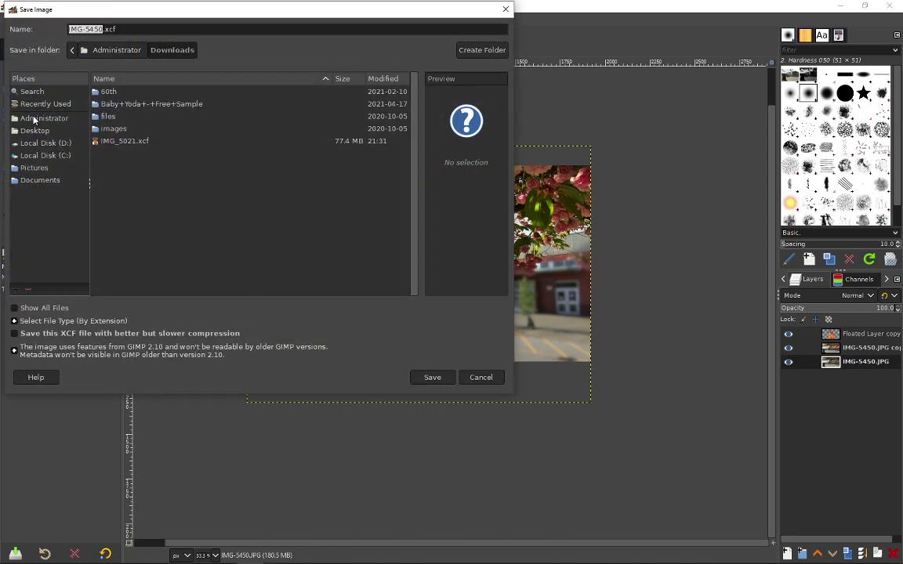
drag(186, 10, 207, 104)
click(454, 471)
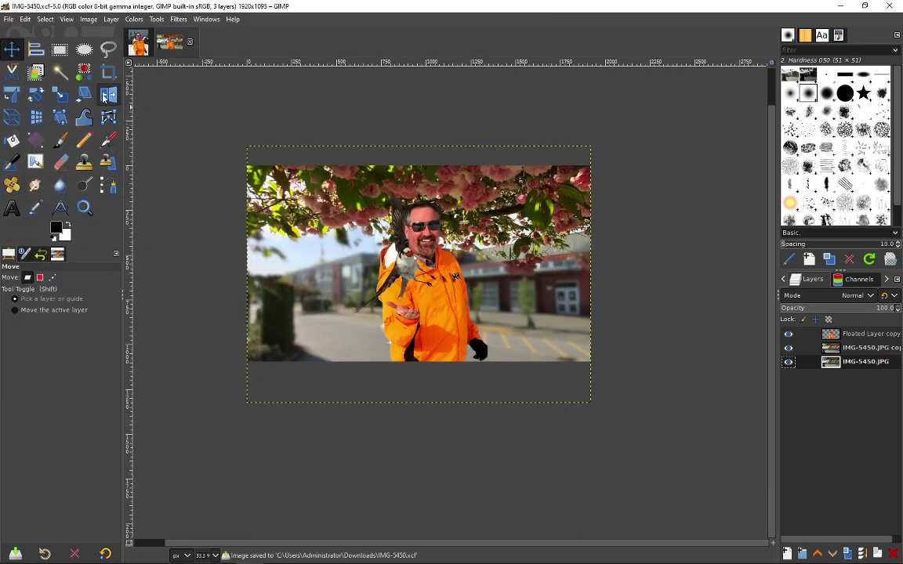
Start exporting the composite to the Downloads folder as a JPEG named Charles-2.jpg
click(8, 20)
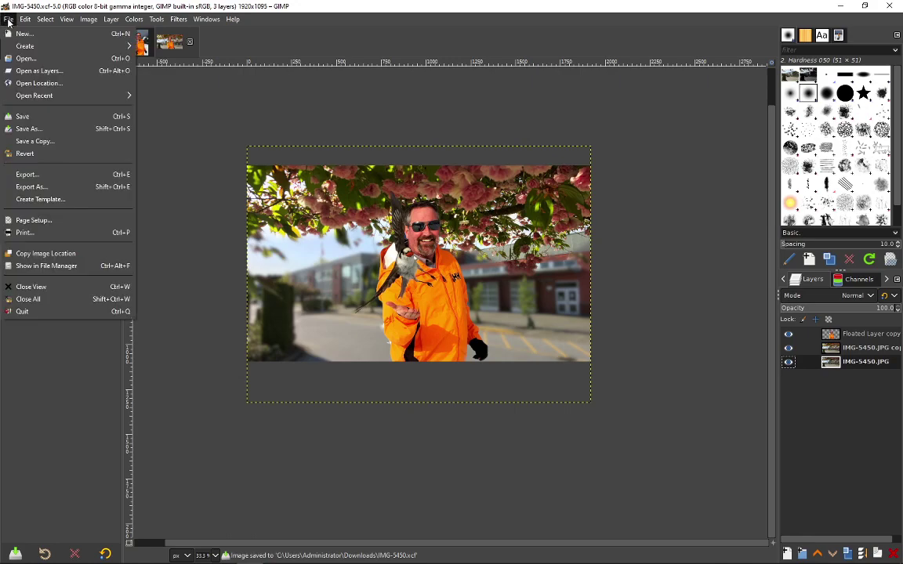
click(26, 174)
drag(551, 183, 242, 339)
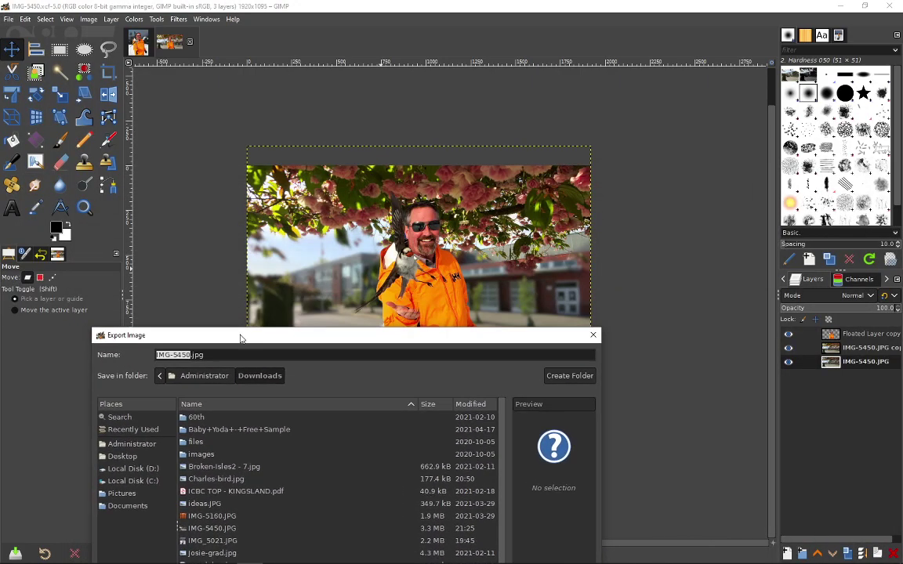
click(178, 355)
double_click(178, 356)
text(Charles-2)
key(Return)
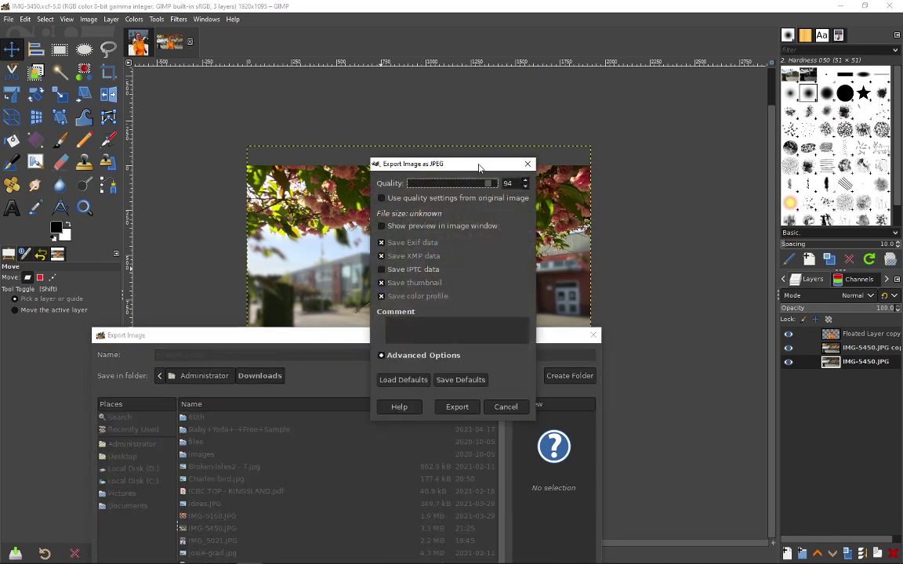
Set the JPEG quality to 74 and complete the export
click(479, 184)
drag(479, 187, 473, 187)
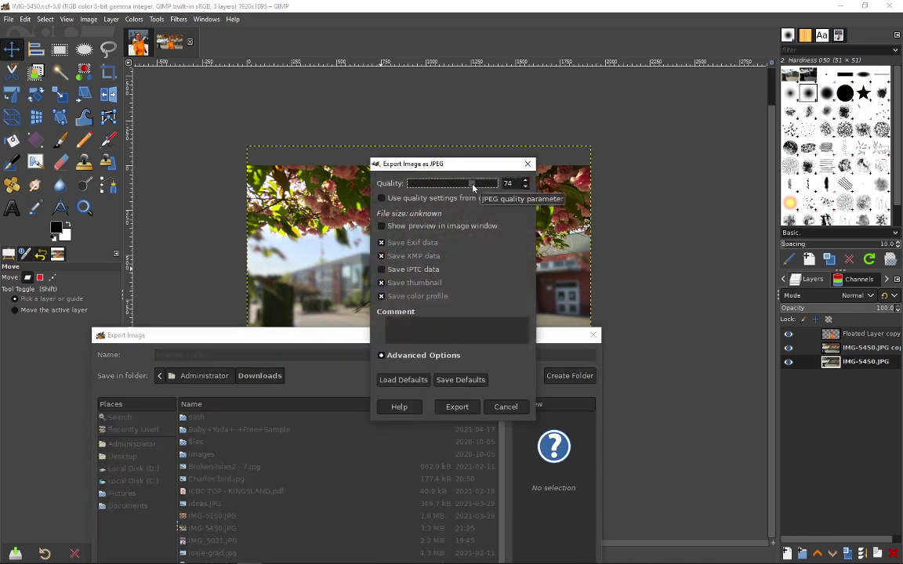
click(459, 407)
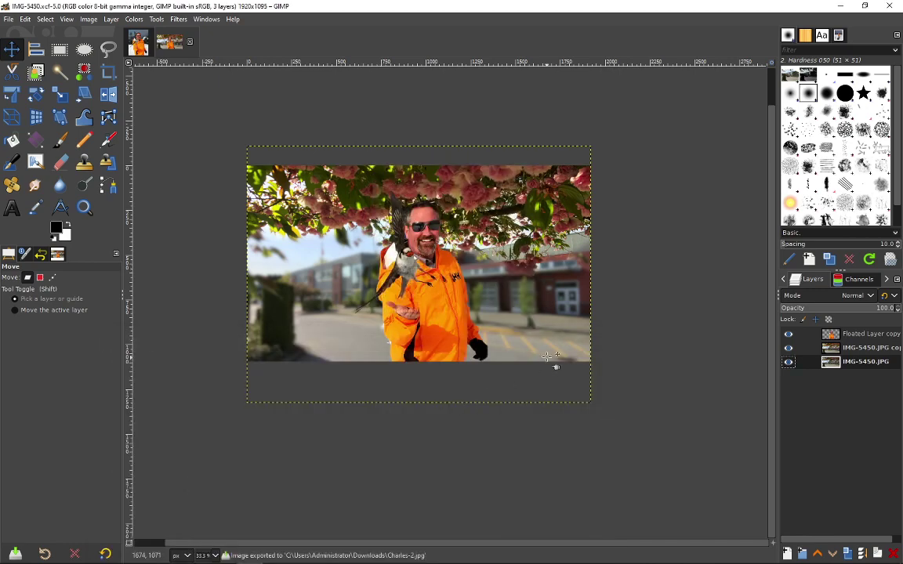